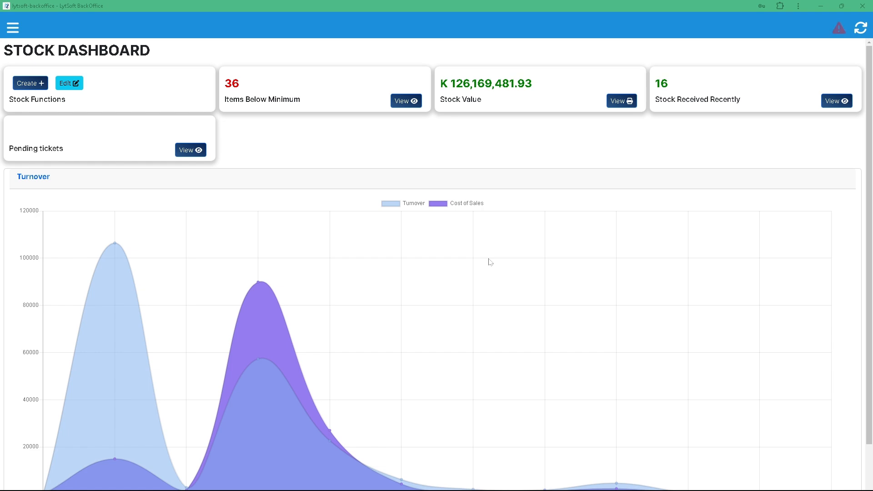
Go to the stock Specials page and start creating a new special.
{"action": "left_click", "coordinate": [13, 29]}
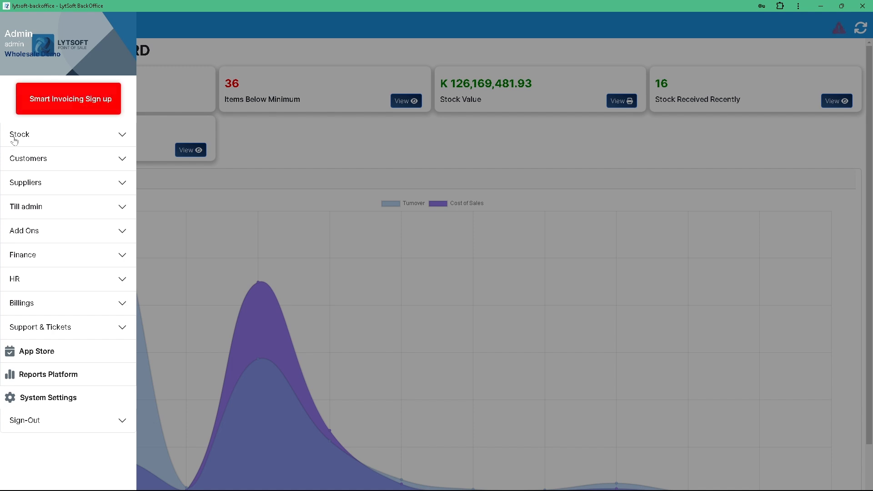
{"action": "left_click", "coordinate": [36, 144]}
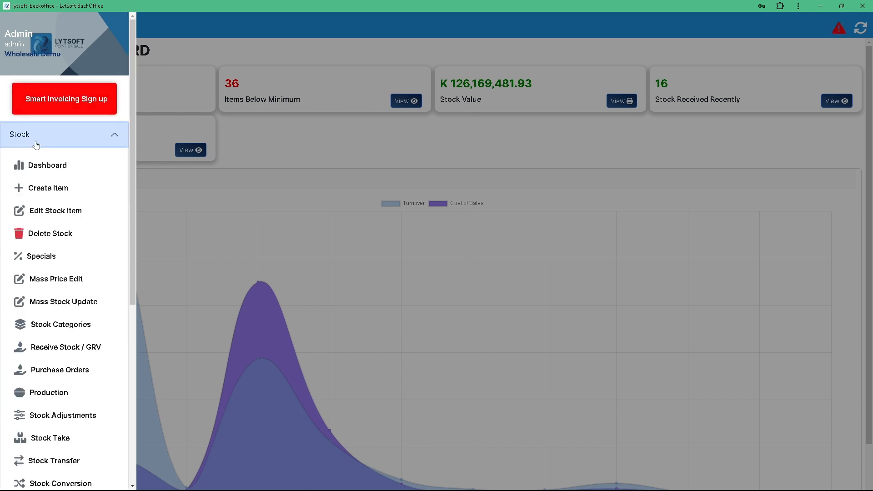
{"action": "left_click", "coordinate": [41, 262]}
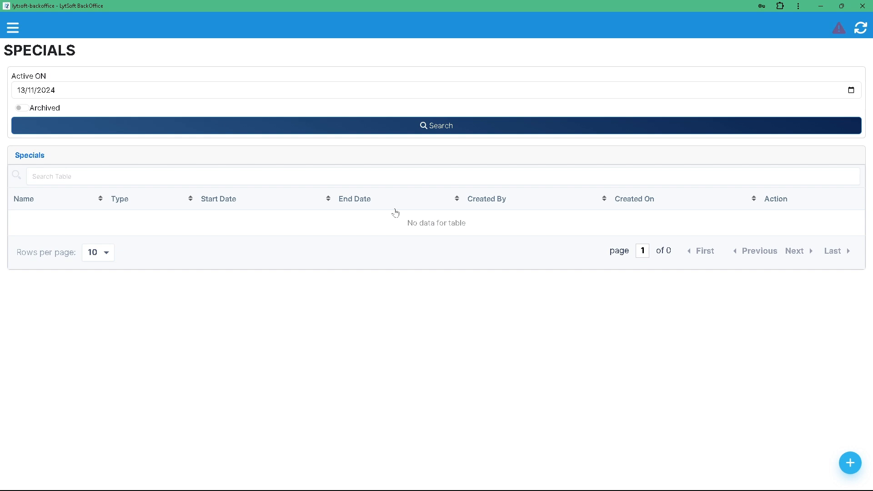
{"action": "left_click", "coordinate": [851, 466]}
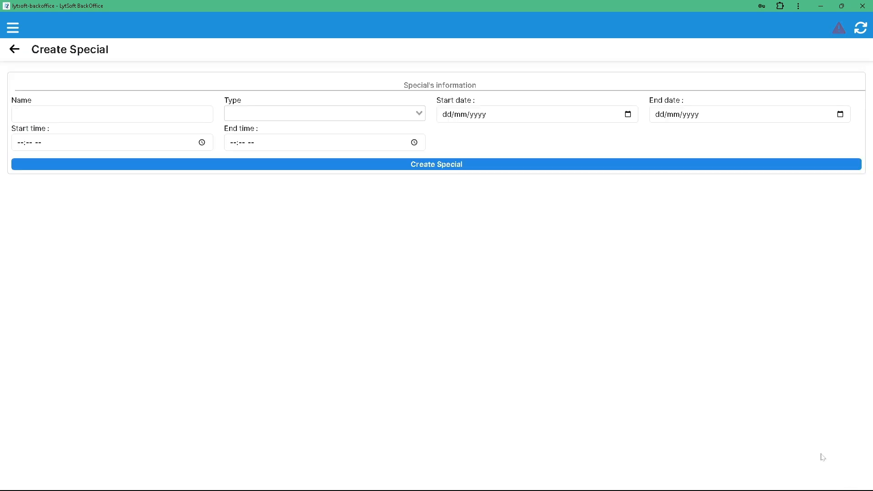
Name the special "black Friday" and set its type to Multiple.
{"action": "left_click", "coordinate": [114, 114]}
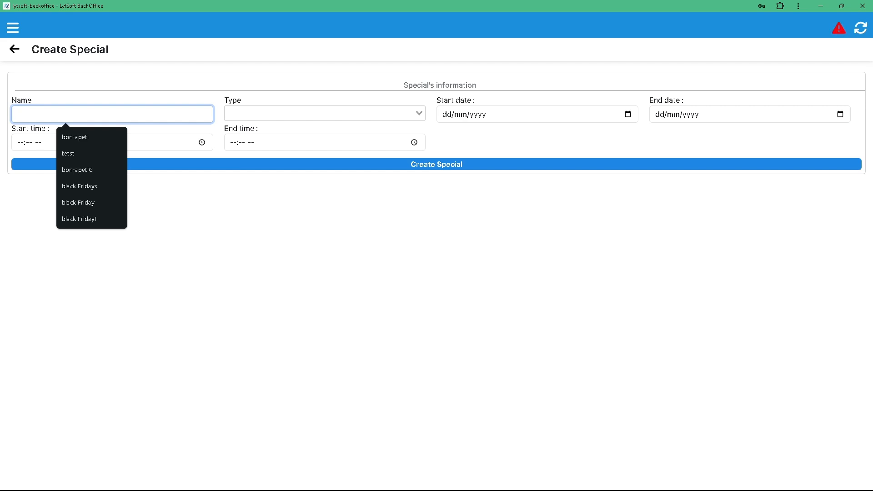
{"action": "left_click", "coordinate": [90, 186]}
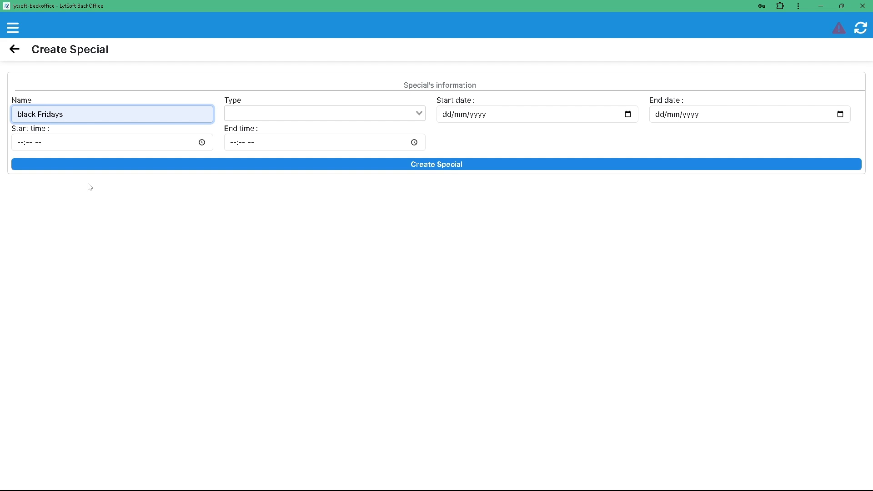
{"action": "key", "text": "BackSpace"}
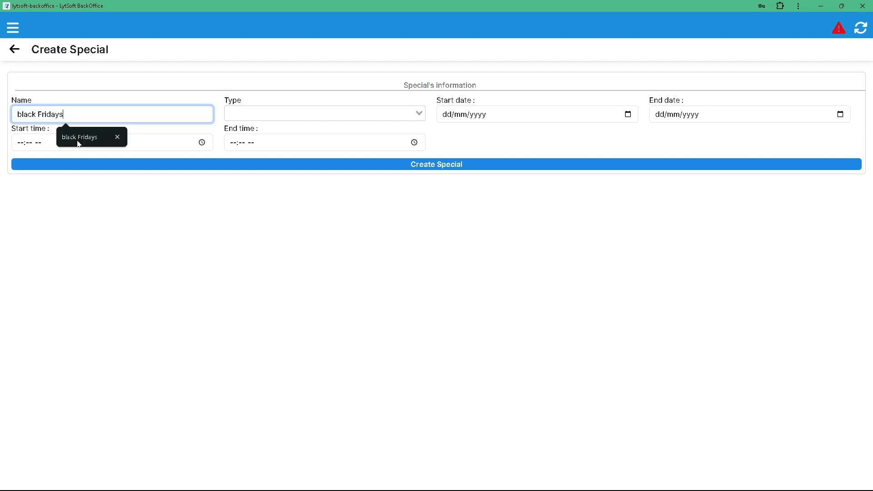
{"action": "key", "text": "BackSpace"}
{"action": "key", "text": "Tab"}
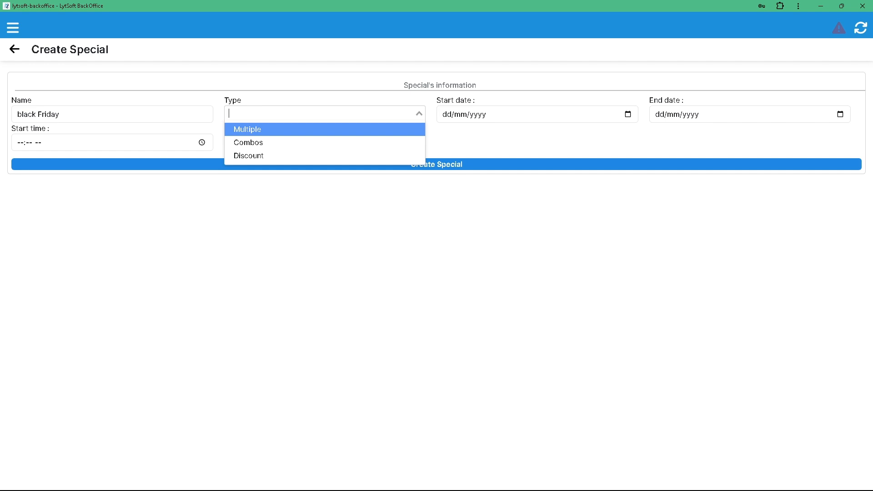
{"action": "left_click", "coordinate": [260, 129]}
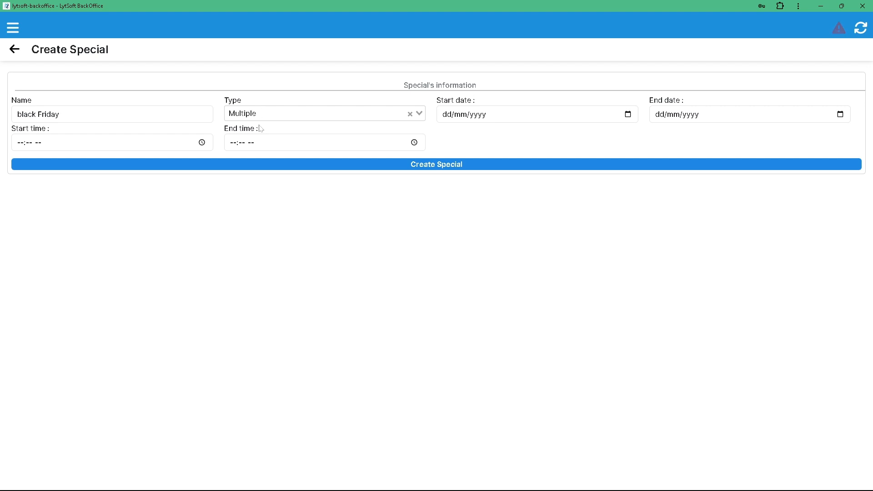
Set the special's start date to 13/11/2024 and its end date to 17/11/2024.
{"action": "left_click", "coordinate": [628, 114]}
{"action": "left_click", "coordinate": [474, 190]}
{"action": "left_click", "coordinate": [841, 114]}
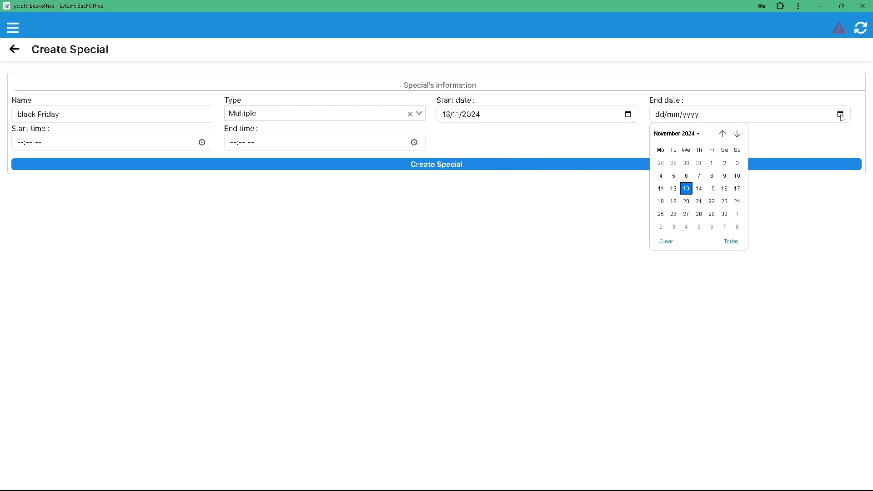
{"action": "left_click", "coordinate": [737, 188]}
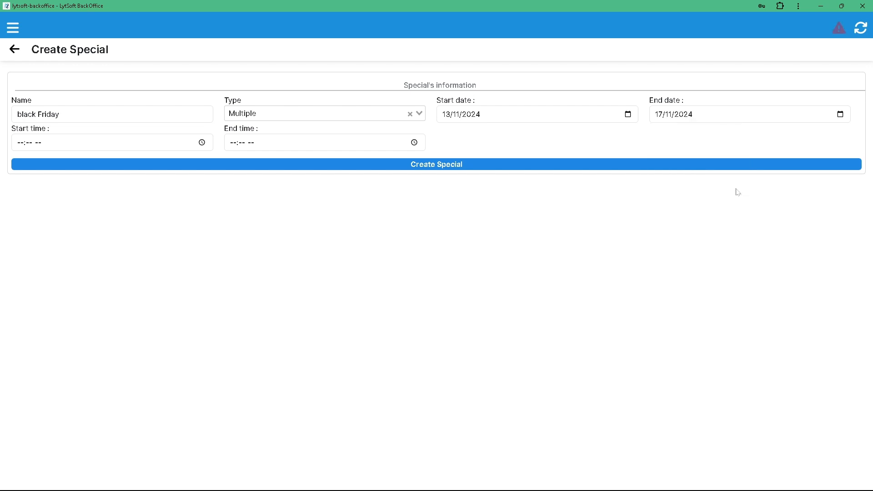
Set the start time to 10:04 PM and the end time to 12:05 AM, and create the special.
{"action": "left_click", "coordinate": [203, 142]}
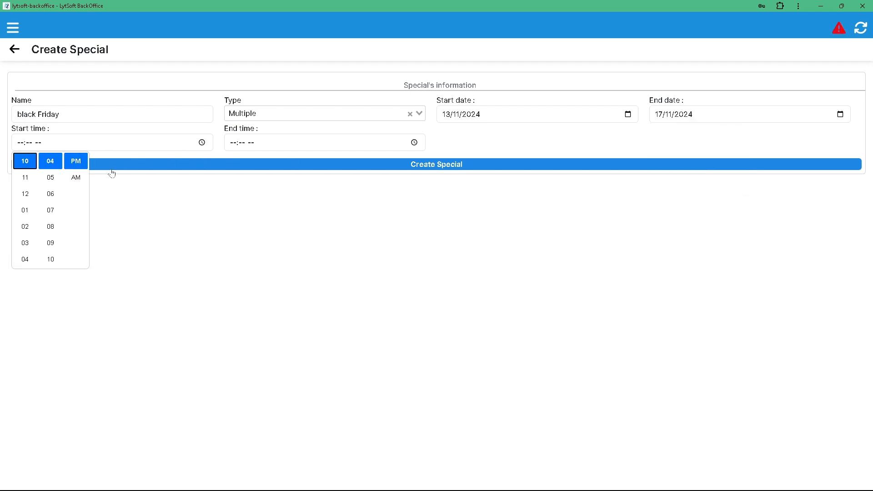
{"action": "left_click", "coordinate": [22, 166]}
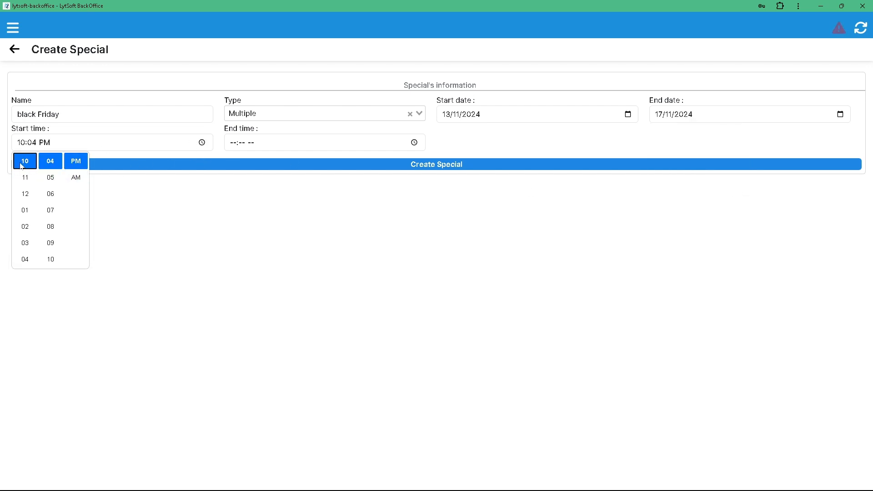
{"action": "left_click", "coordinate": [415, 143]}
{"action": "left_click", "coordinate": [288, 178]}
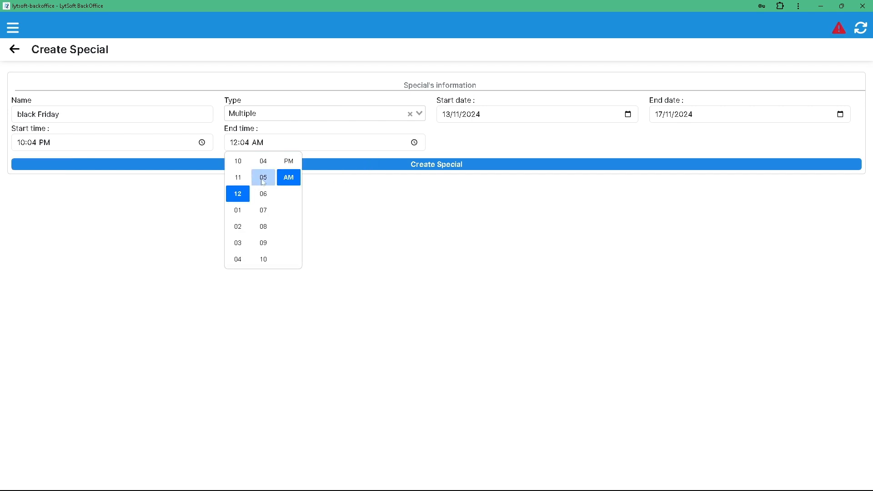
{"action": "left_click", "coordinate": [263, 178]}
{"action": "left_click", "coordinate": [386, 220]}
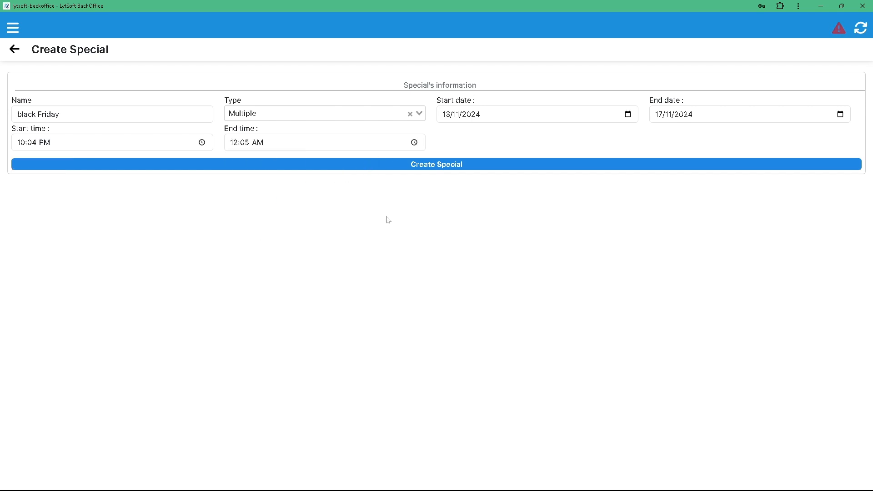
{"action": "left_click", "coordinate": [430, 165]}
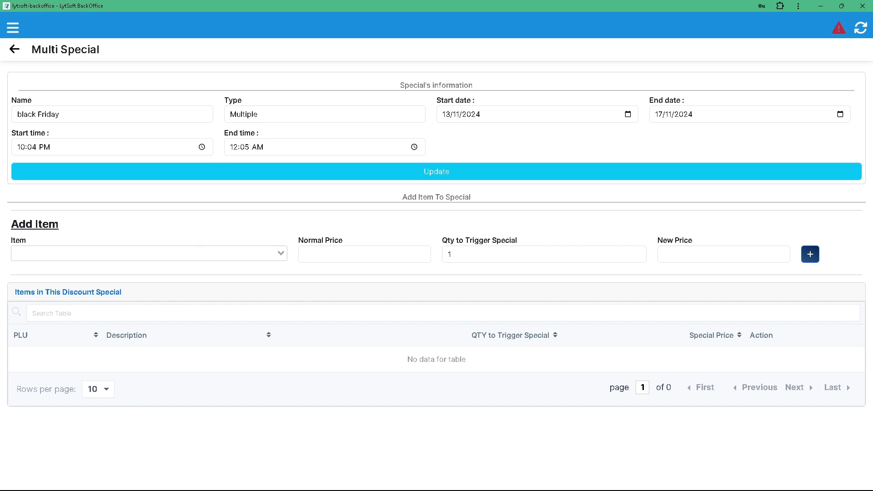
Add FANTA 750ML to the special with a trigger quantity of 10 and a new price of 10.
{"action": "left_click", "coordinate": [149, 253]}
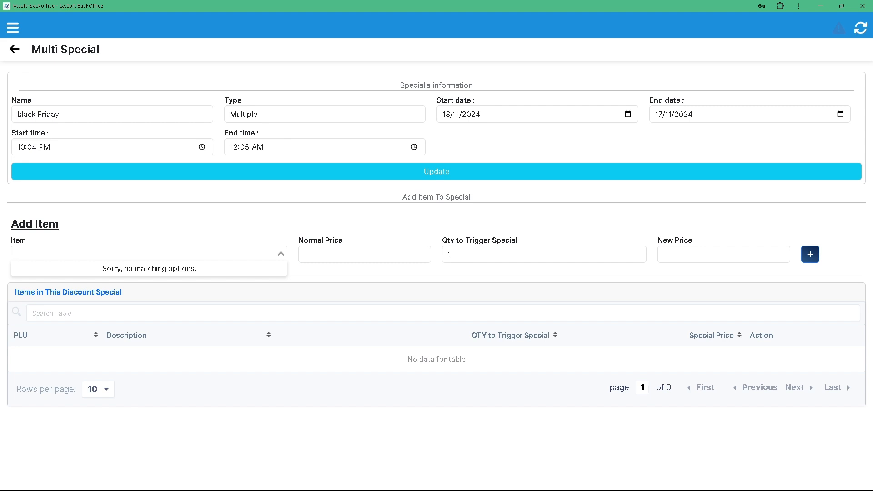
{"action": "type", "text": "fanta"}
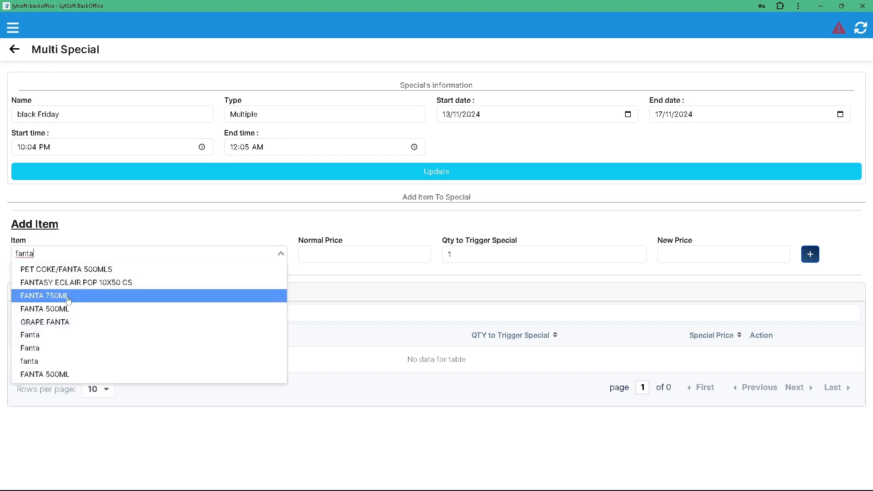
{"action": "left_click", "coordinate": [68, 300]}
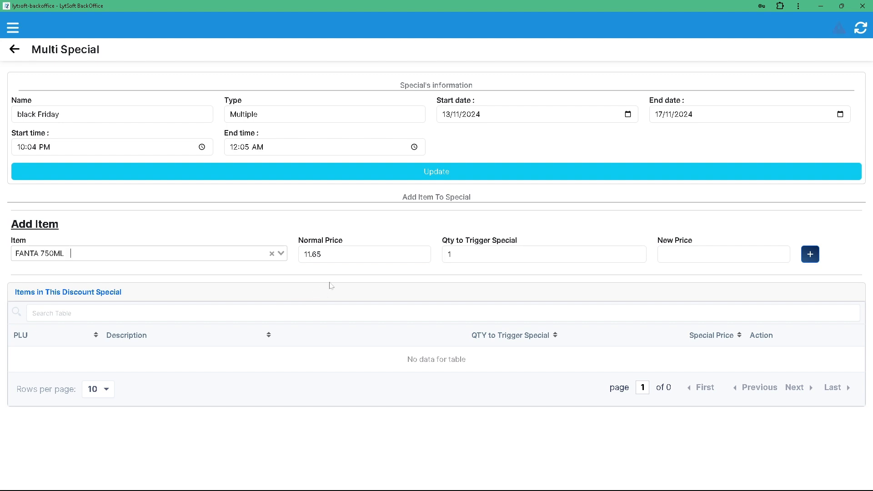
{"action": "left_click_drag", "start_coordinate": [327, 254], "coordinate": [303, 254]}
{"action": "key", "text": "Tab"}
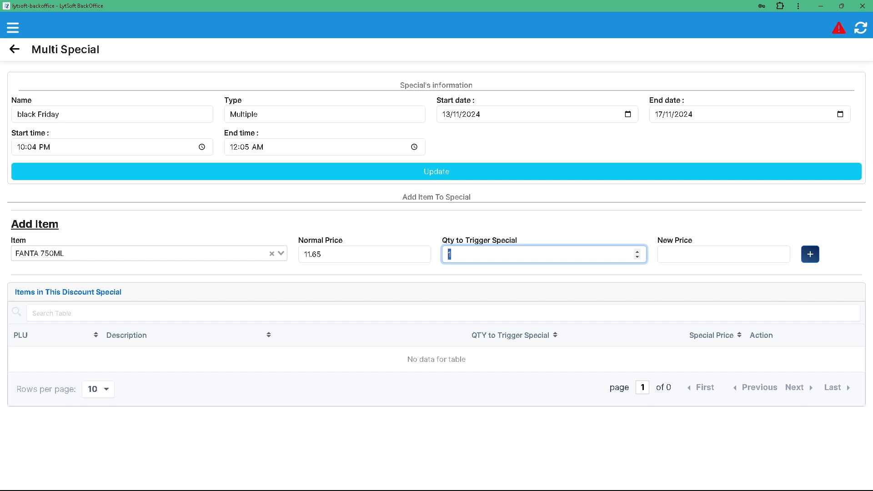
{"action": "type", "text": "10"}
{"action": "left_click", "coordinate": [709, 254]}
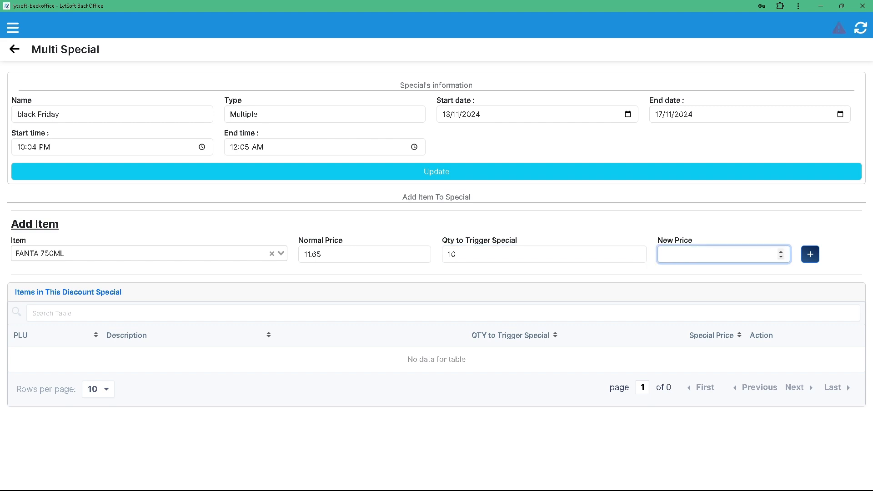
{"action": "type", "text": "10"}
{"action": "left_click", "coordinate": [809, 258]}
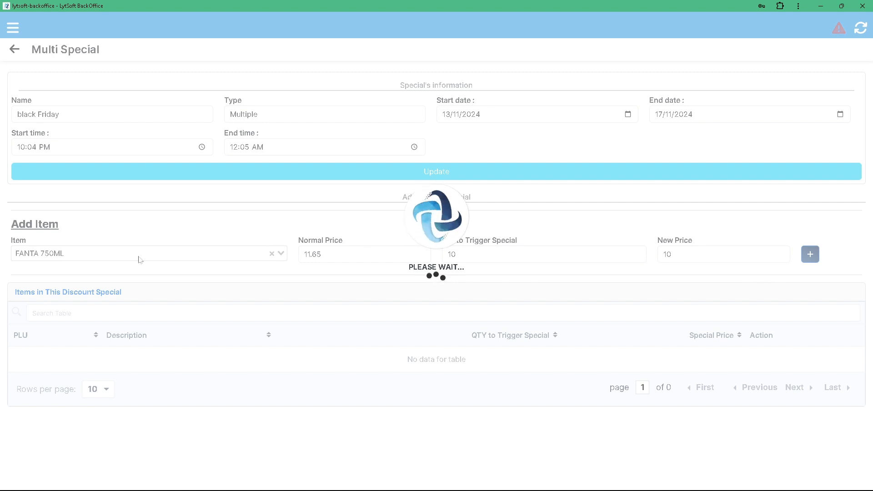
Add FANTA 500ML to the special with a trigger quantity of 5 and a new price of 11.5, and return to the specials list.
{"action": "left_click", "coordinate": [95, 253]}
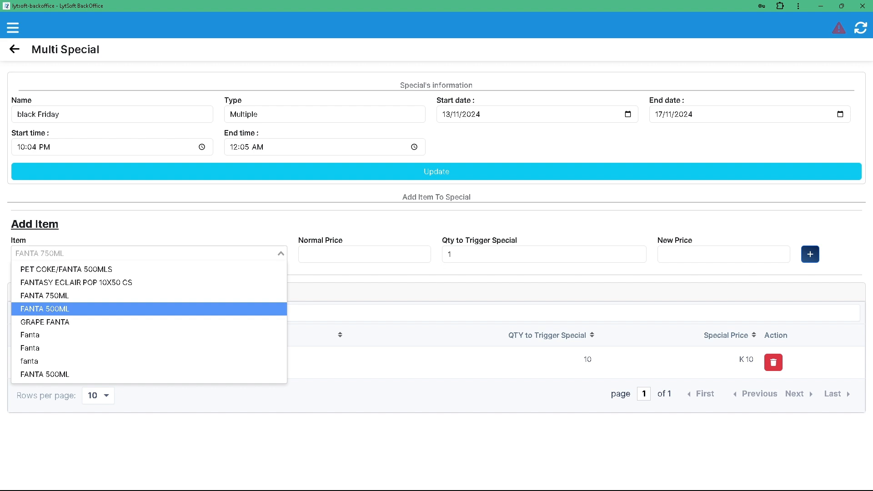
{"action": "left_click", "coordinate": [39, 313]}
{"action": "left_click", "coordinate": [365, 254]}
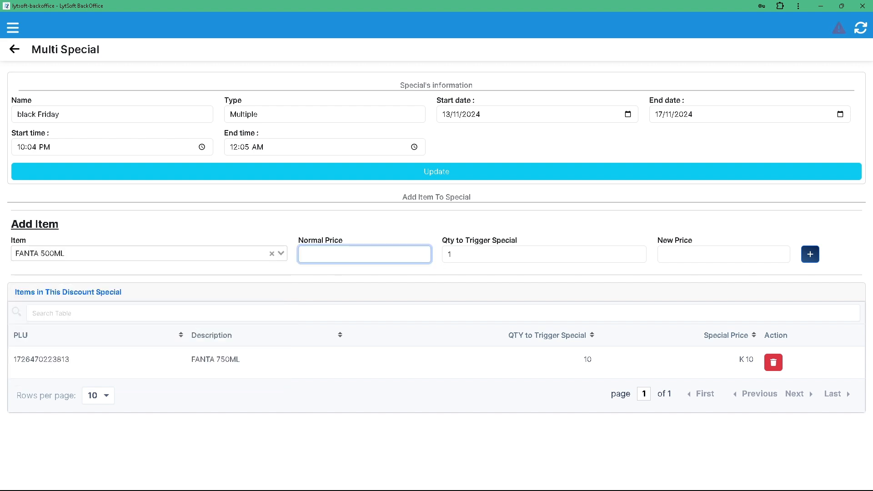
{"action": "left_click", "coordinate": [543, 255]}
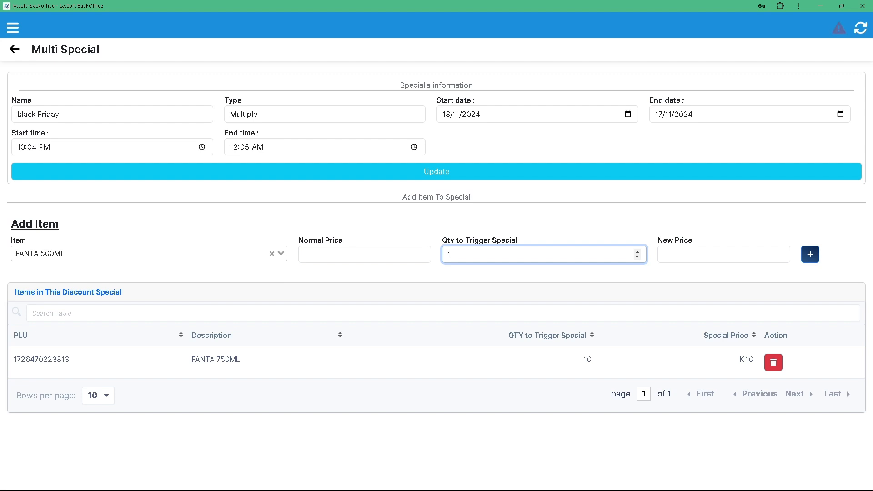
{"action": "double_click", "coordinate": [450, 254]}
{"action": "type", "text": "5"}
{"action": "left_click", "coordinate": [727, 256]}
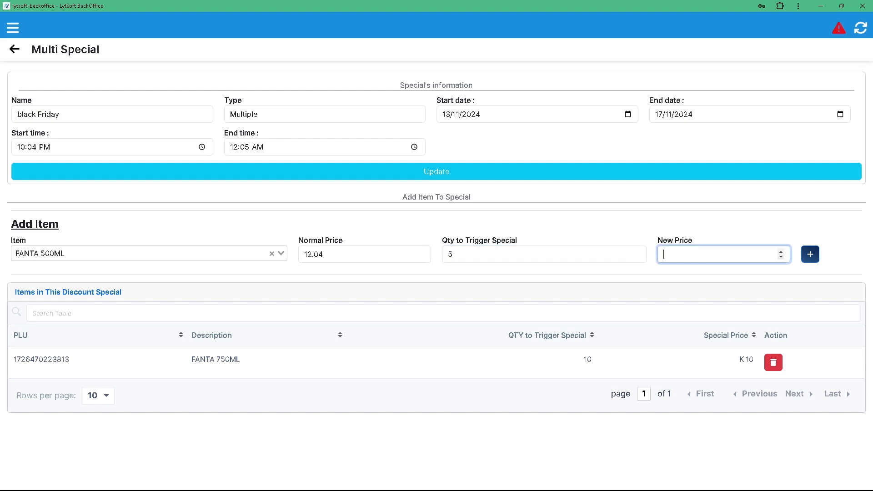
{"action": "type", "text": "11.5"}
{"action": "left_click", "coordinate": [809, 255]}
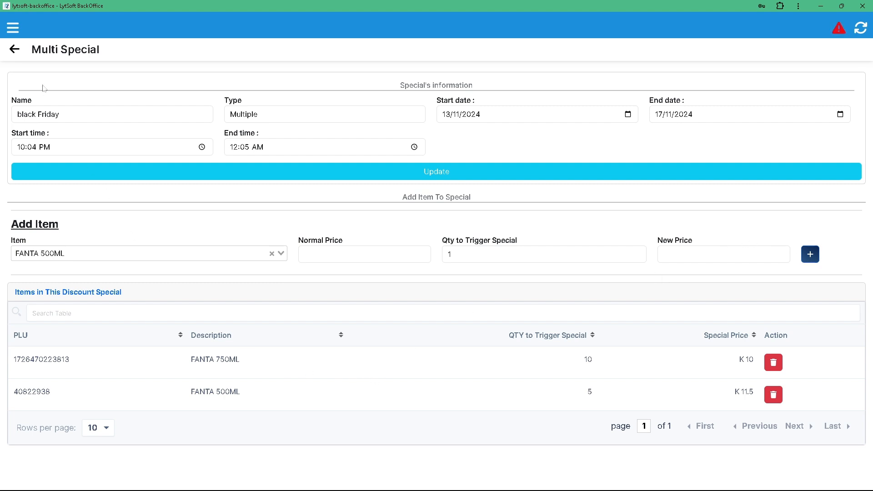
{"action": "left_click", "coordinate": [14, 50]}
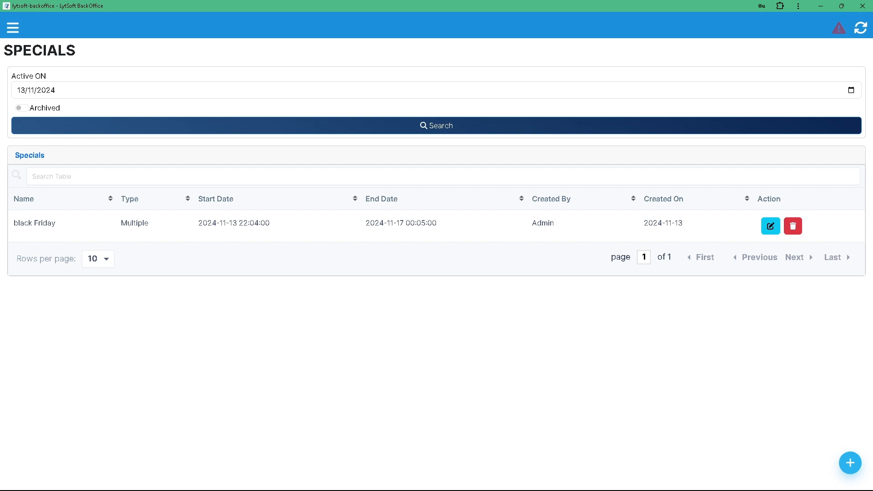
Switch to RetailPOS, refresh its data and search the products for "fanta".
{"action": "left_click", "coordinate": [587, 481]}
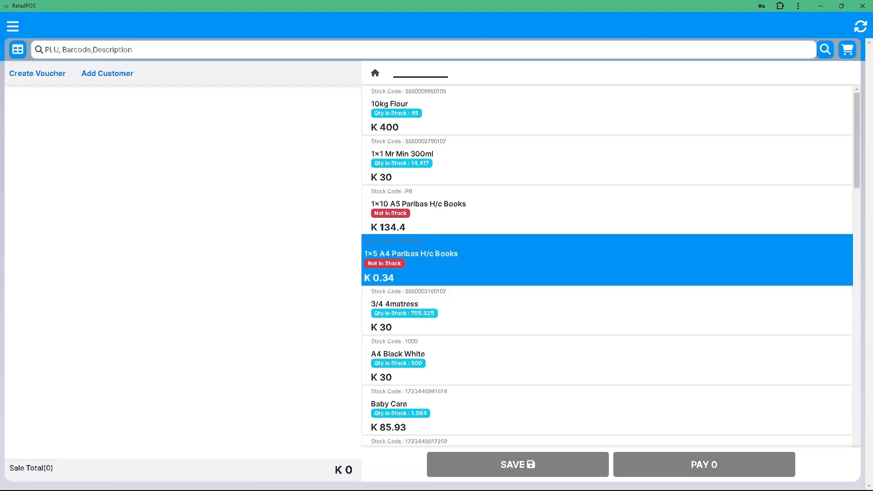
{"action": "left_click", "coordinate": [860, 26]}
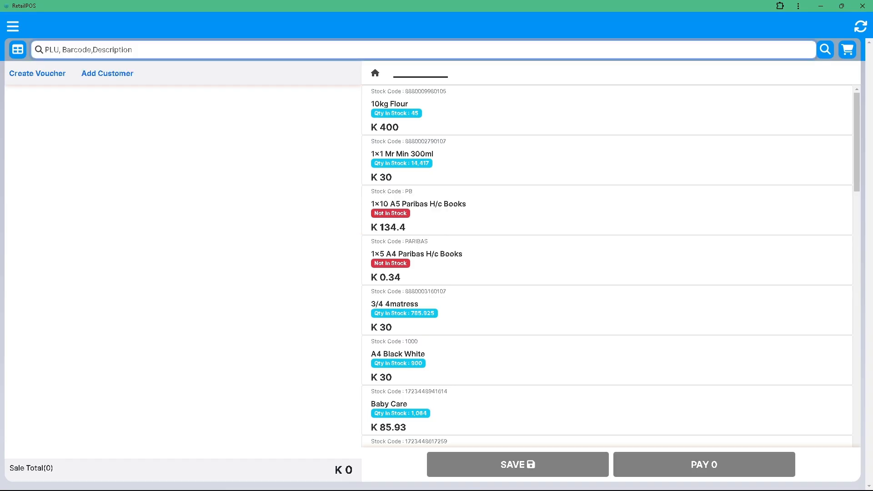
{"action": "type", "text": "fanta"}
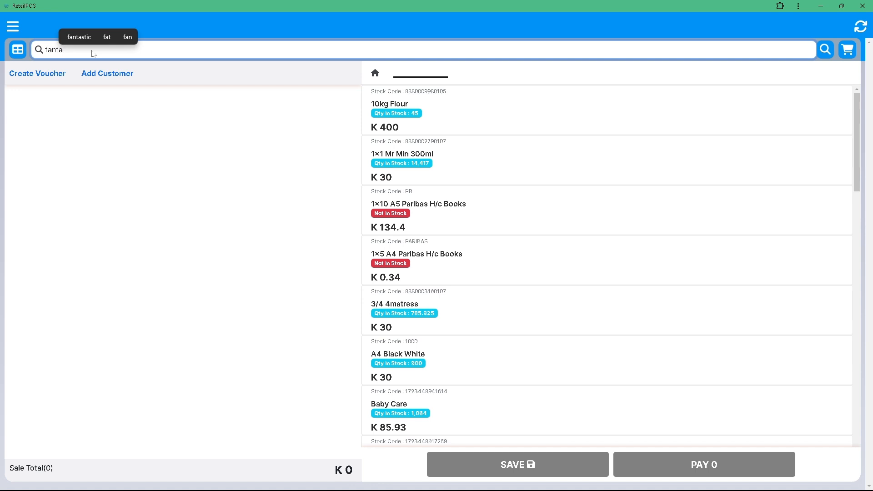
{"action": "key", "text": "Return"}
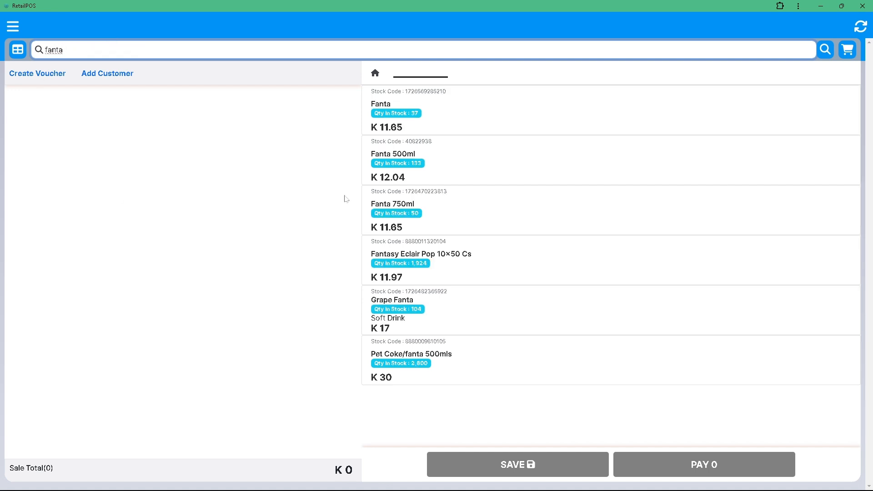
Add five units of Fanta 500ml to the sale.
{"action": "left_click", "coordinate": [438, 177]}
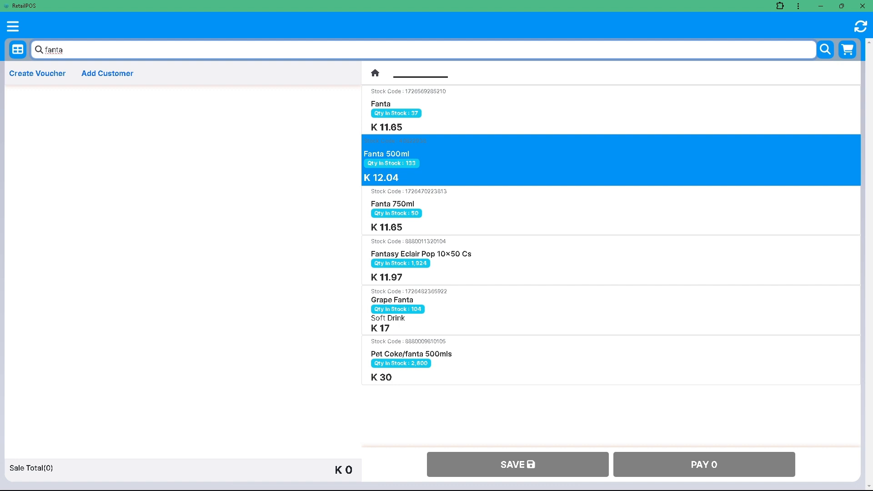
{"action": "left_click", "coordinate": [421, 173]}
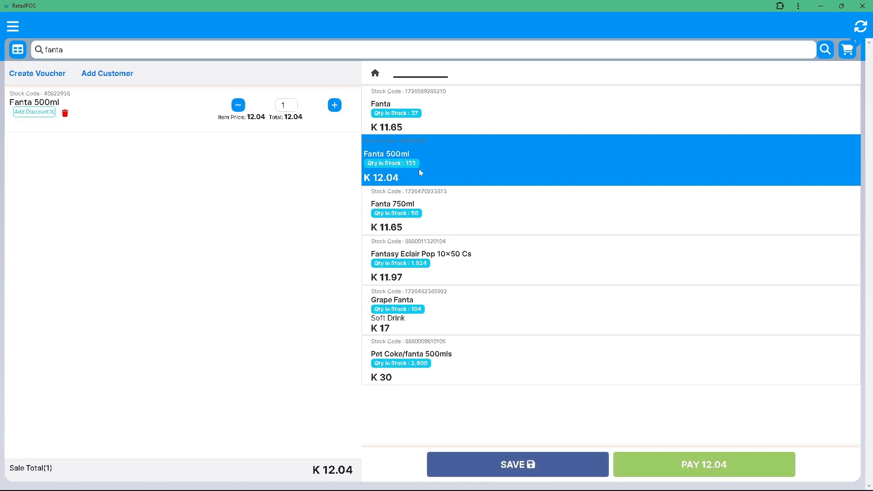
{"action": "left_click", "coordinate": [423, 172]}
{"action": "left_click", "coordinate": [427, 172]}
{"action": "left_click", "coordinate": [430, 171]}
{"action": "left_click", "coordinate": [432, 171]}
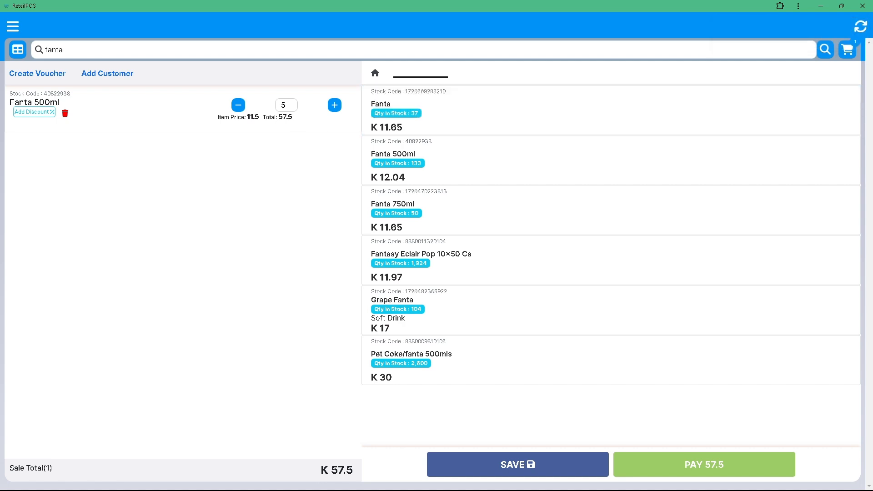
Remove Fanta 500ml from the sale and add ten units of Fanta 750ml instead.
{"action": "left_click", "coordinate": [66, 117]}
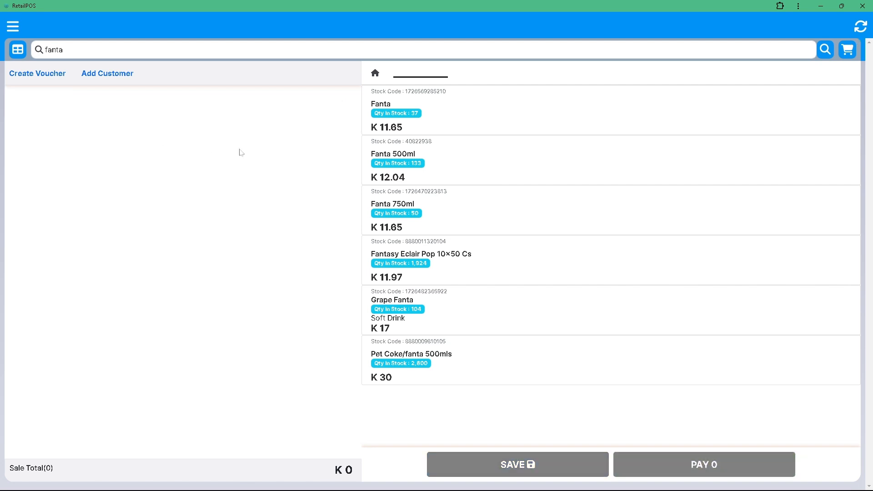
{"action": "left_click", "coordinate": [821, 7]}
{"action": "left_click", "coordinate": [434, 212]}
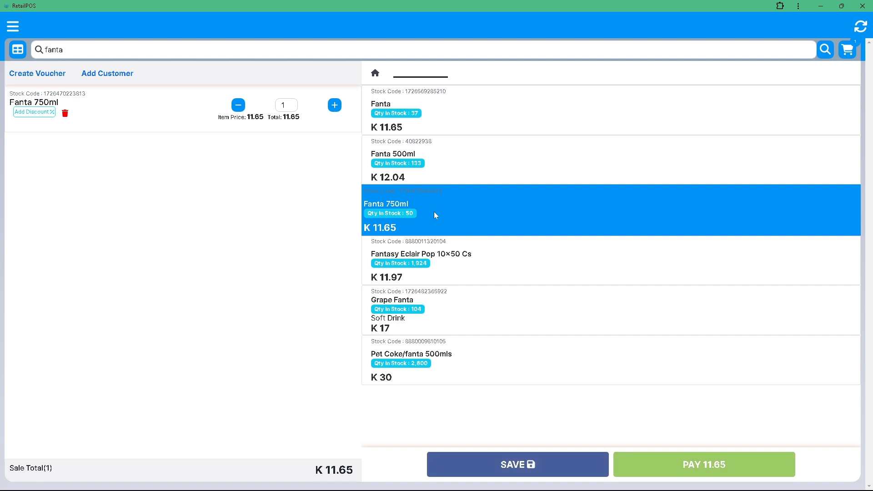
{"action": "double_click", "coordinate": [447, 211]}
{"action": "double_click", "coordinate": [448, 211]}
{"action": "left_click", "coordinate": [448, 214]}
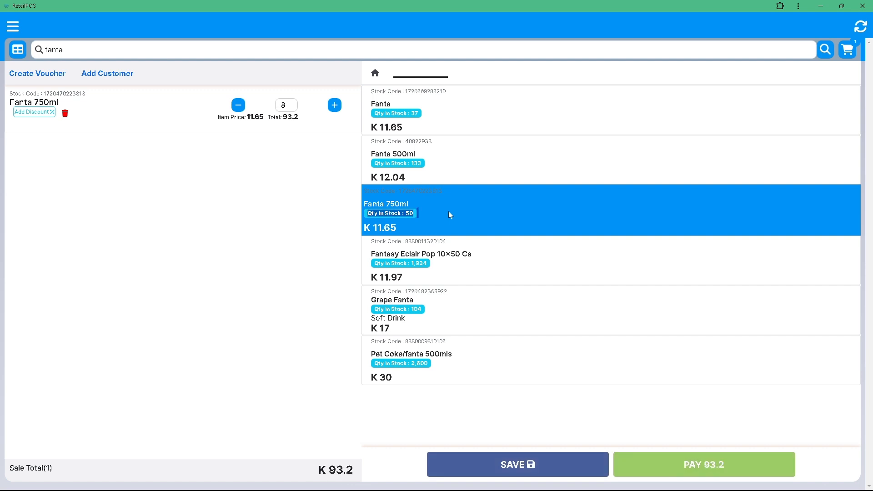
{"action": "left_click", "coordinate": [449, 214]}
{"action": "left_click", "coordinate": [449, 213]}
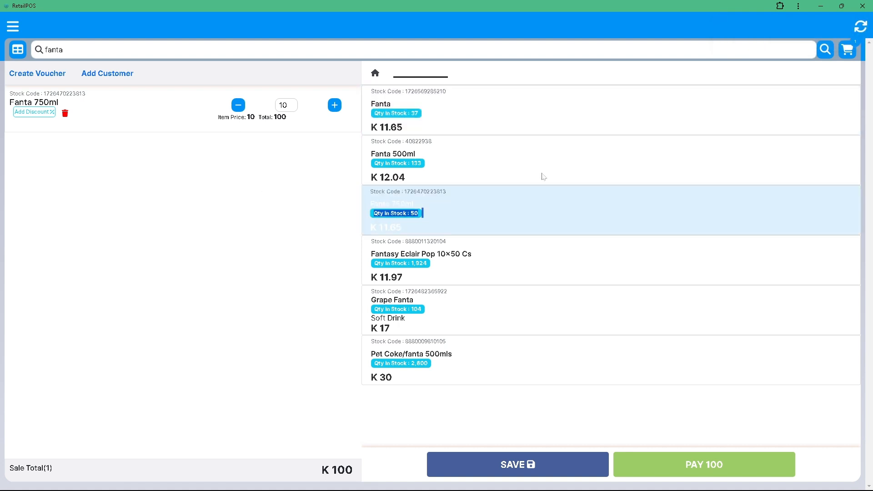
Switch to LytSoft BackOffice and start a new special named "bon-apeti" of type Combos.
{"action": "left_click", "coordinate": [826, 6]}
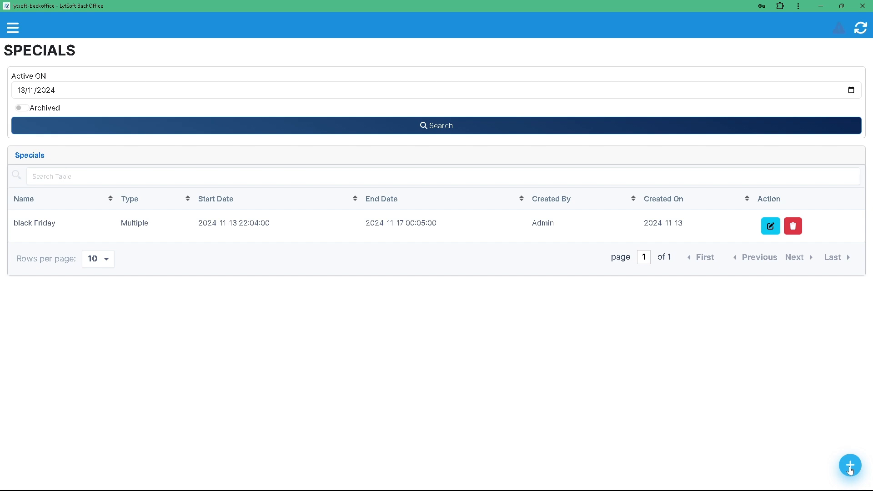
{"action": "left_click", "coordinate": [851, 465]}
{"action": "left_click", "coordinate": [68, 114]}
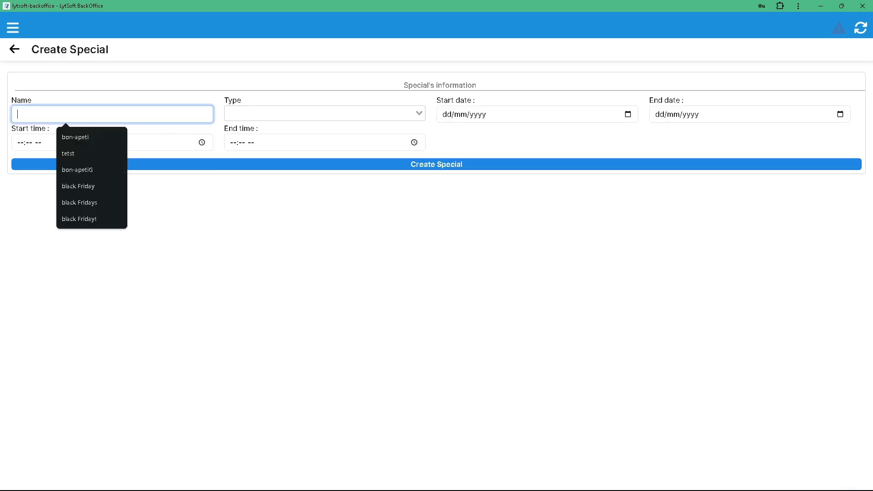
{"action": "left_click", "coordinate": [85, 136]}
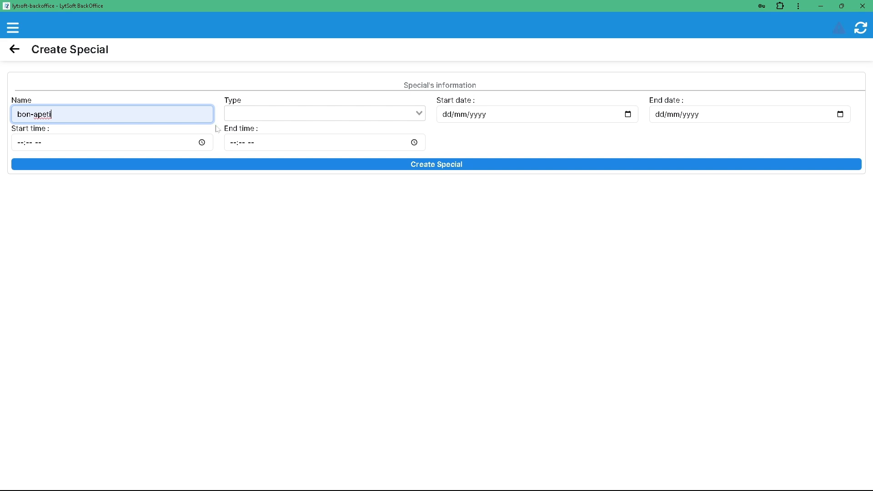
{"action": "left_click", "coordinate": [231, 115]}
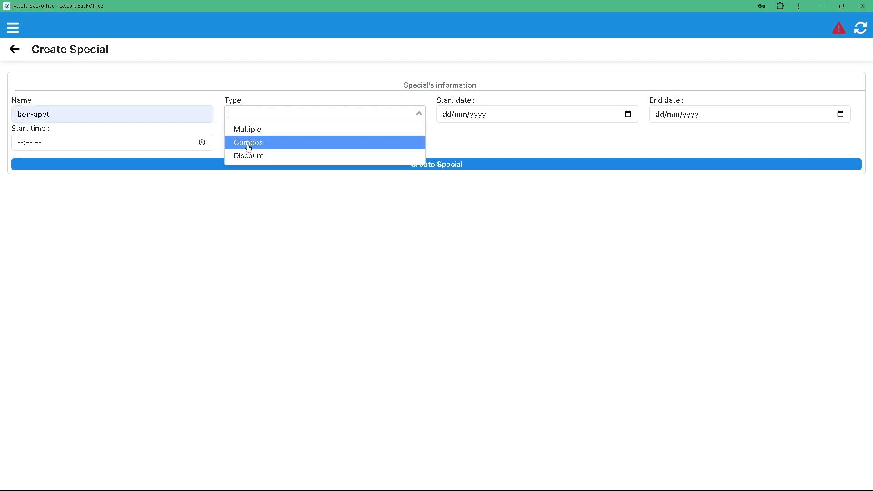
{"action": "left_click", "coordinate": [249, 147]}
Set the special's start date to 13/11/2024 and its end date to 17/11/2024.
{"action": "left_click", "coordinate": [628, 117]}
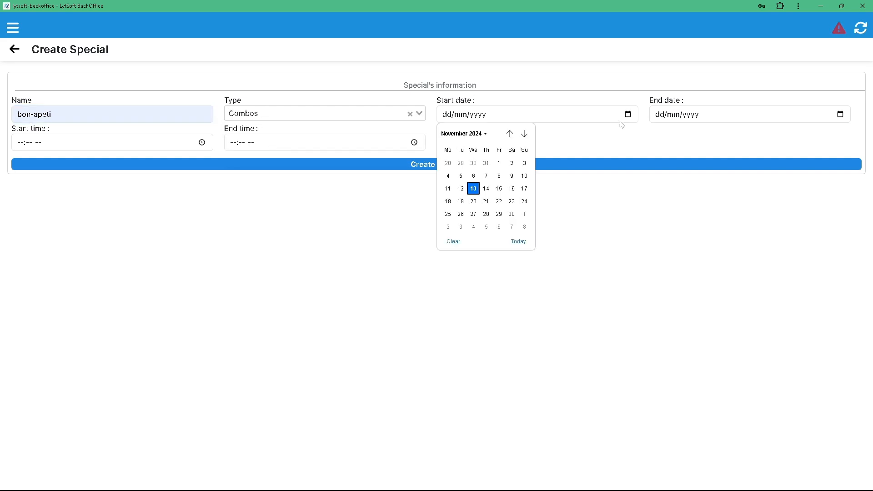
{"action": "left_click", "coordinate": [474, 189]}
{"action": "left_click", "coordinate": [844, 116]}
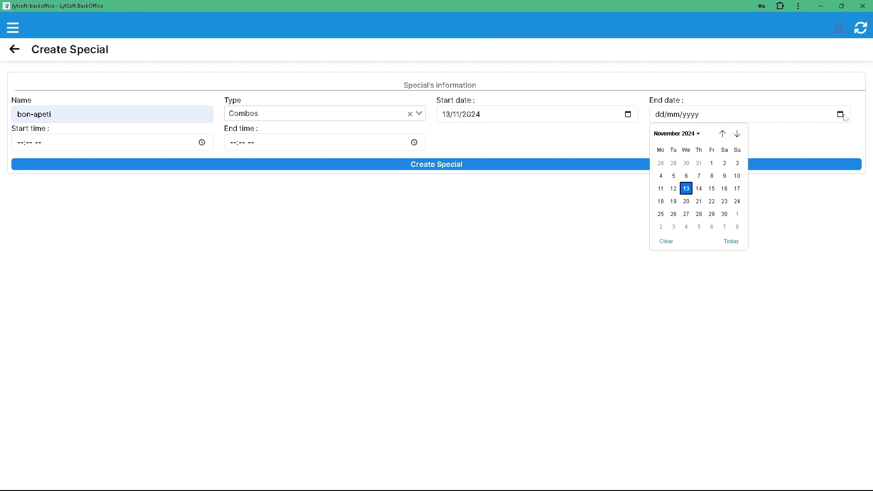
{"action": "left_click", "coordinate": [737, 188]}
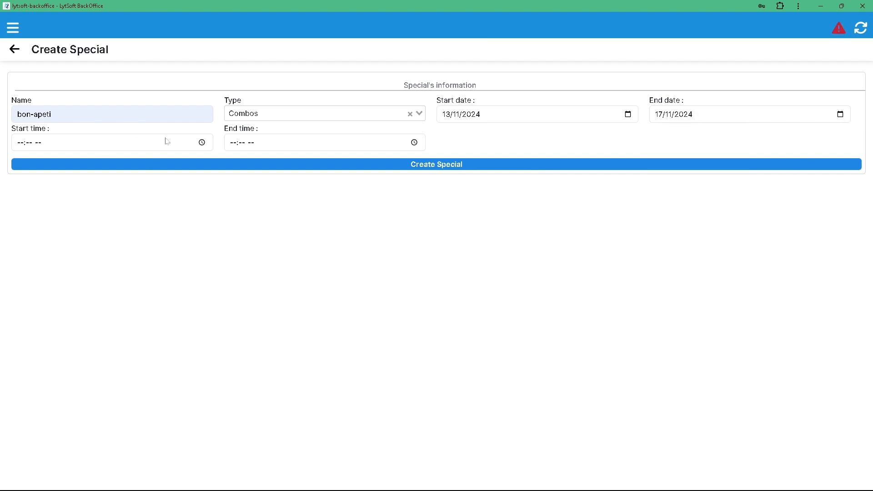
Set the start time to 10:07 PM and the end time to 12:07 AM, and create the special.
{"action": "left_click", "coordinate": [201, 143]}
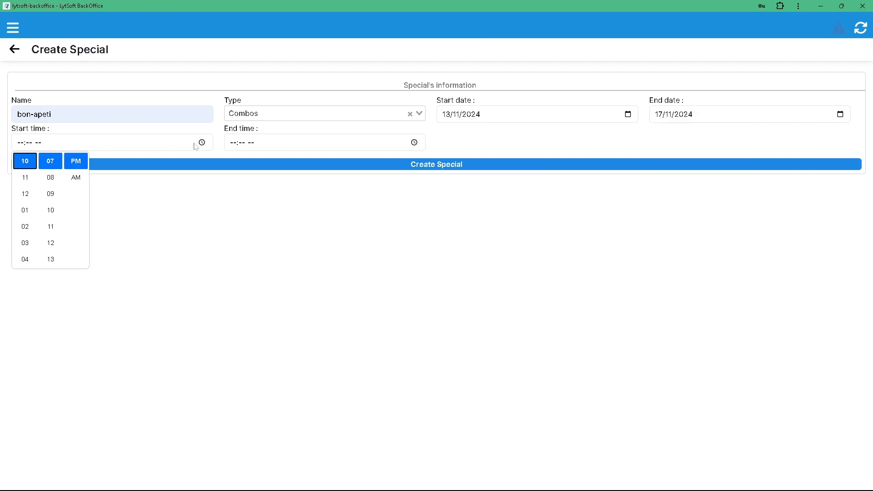
{"action": "left_click", "coordinate": [26, 171]}
{"action": "left_click", "coordinate": [414, 146]}
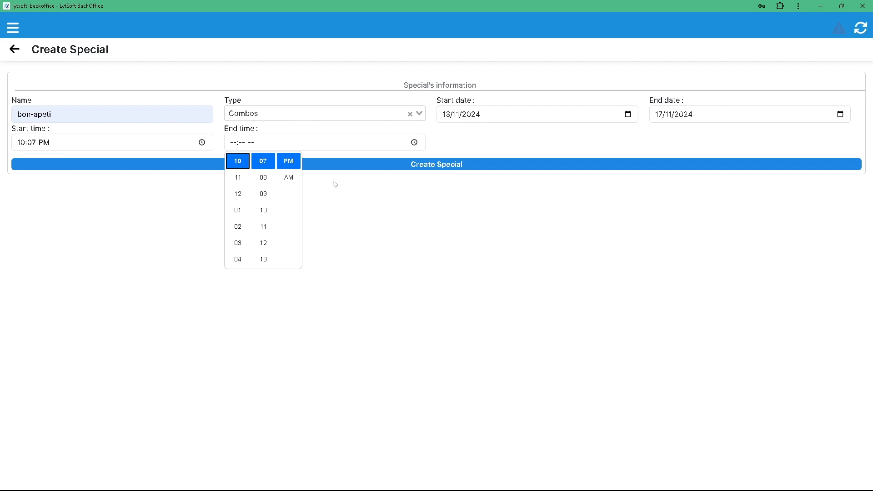
{"action": "left_click", "coordinate": [238, 194]}
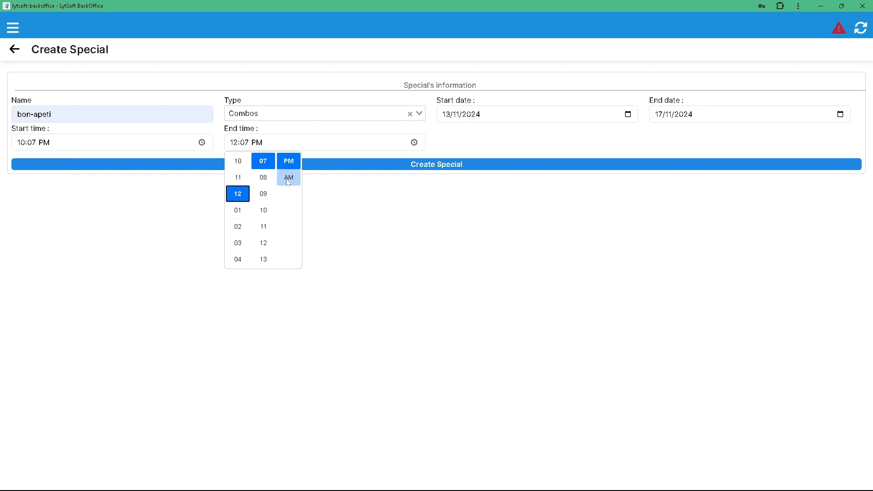
{"action": "left_click", "coordinate": [288, 178]}
{"action": "left_click", "coordinate": [379, 211]}
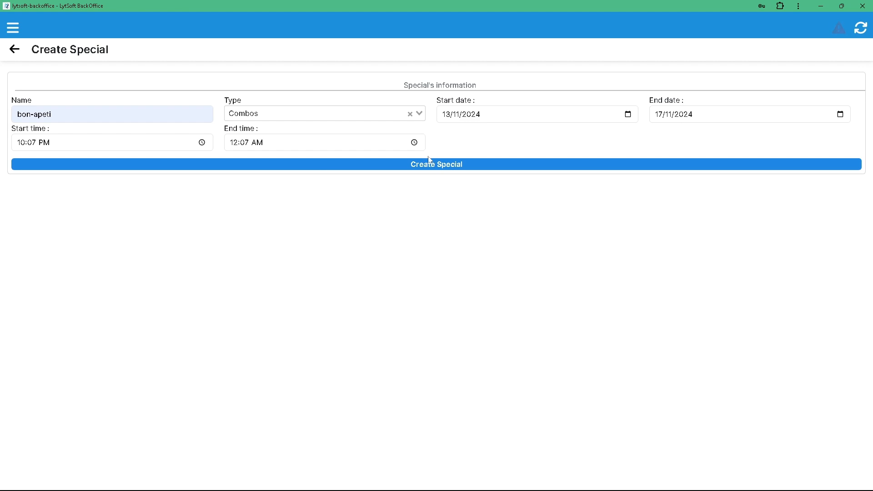
{"action": "left_click", "coordinate": [419, 169]}
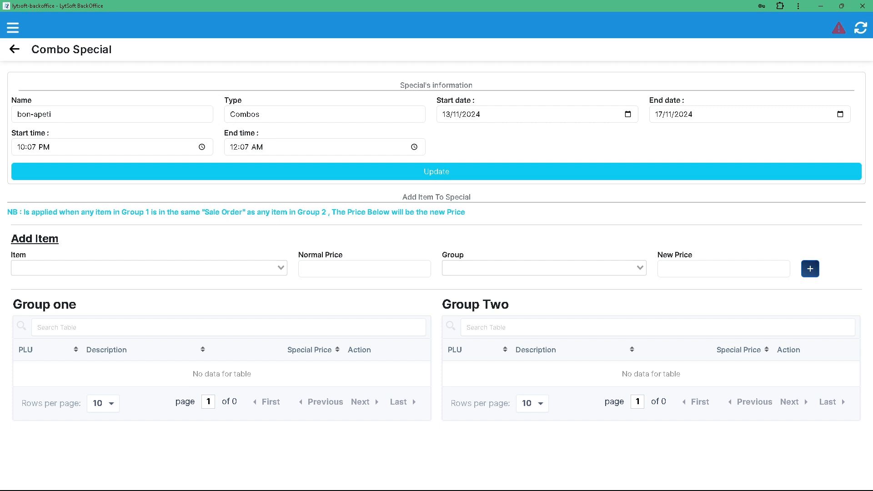
Add GRAPE FANTA to group 1 of the combo special with a new price of 15.
{"action": "left_click", "coordinate": [143, 268]}
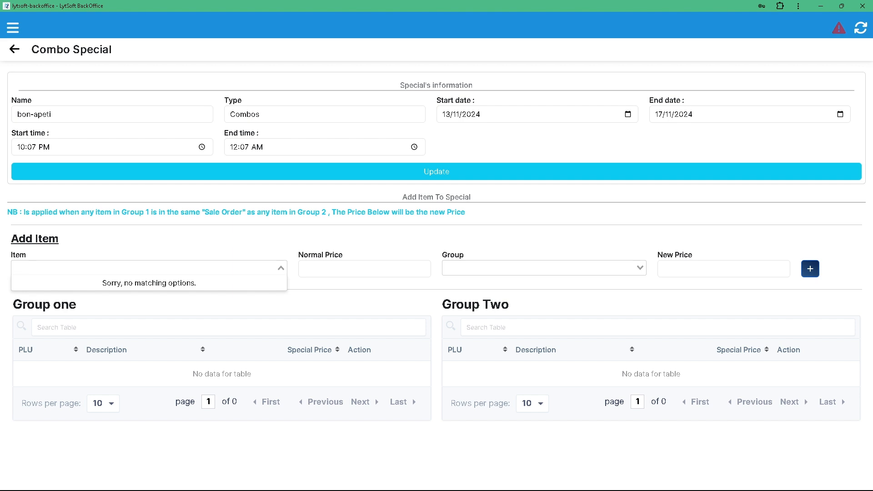
{"action": "type", "text": "gra"}
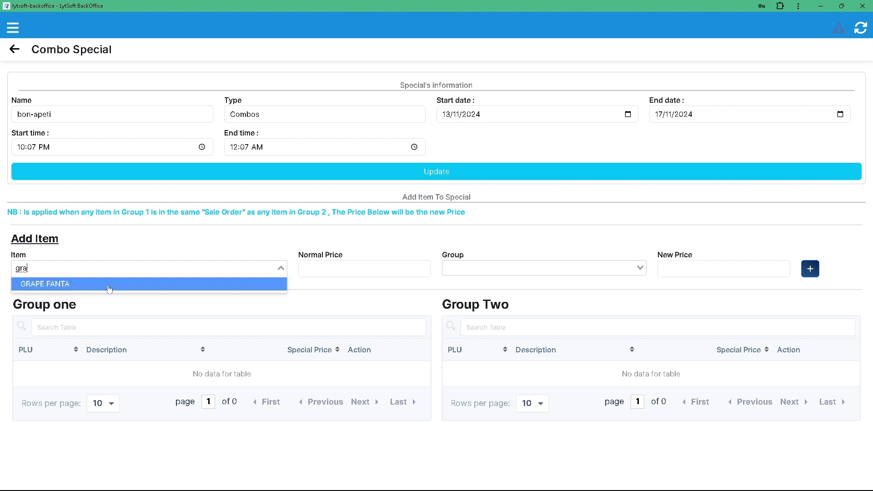
{"action": "left_click", "coordinate": [109, 286]}
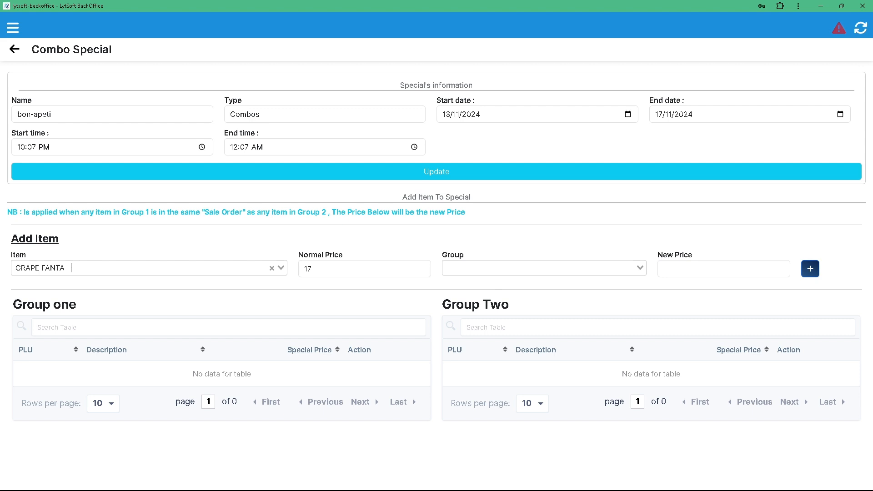
{"action": "left_click", "coordinate": [477, 268]}
{"action": "left_click", "coordinate": [471, 289]}
{"action": "left_click", "coordinate": [723, 268]}
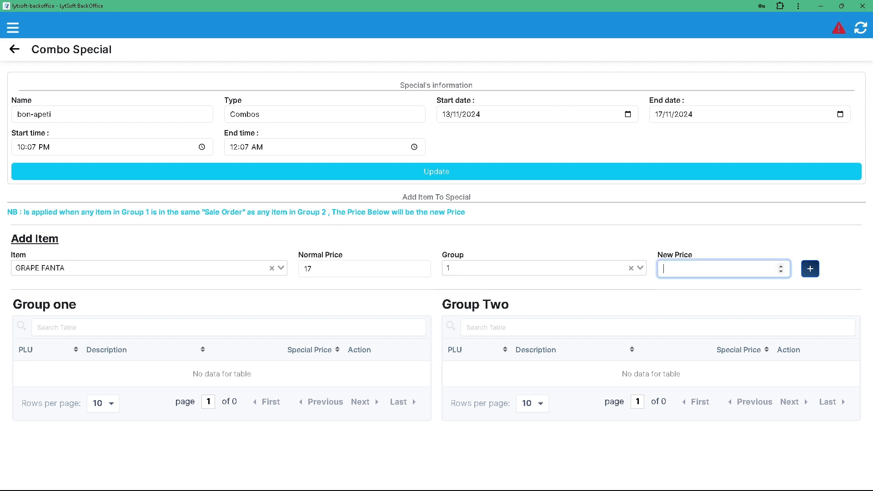
{"action": "type", "text": "15"}
{"action": "left_click", "coordinate": [810, 268]}
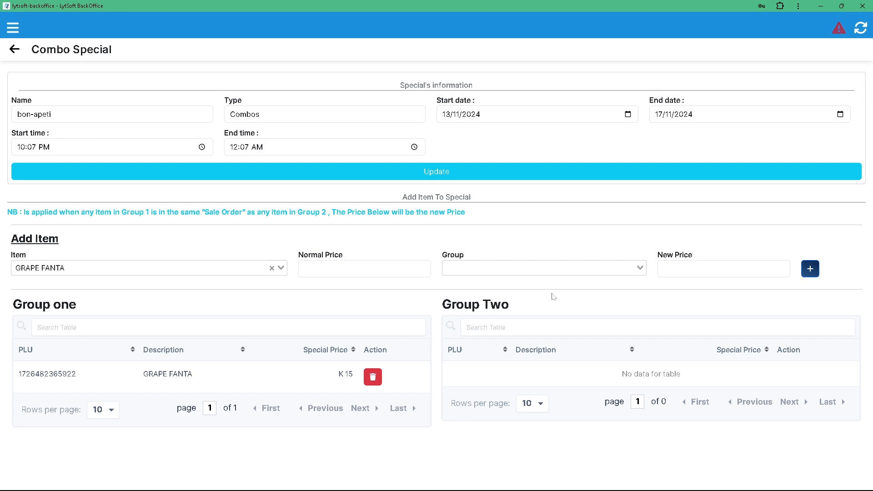
Add burger to group 2 of the combo special with a new price of 9.5, and return to the specials list.
{"action": "left_click", "coordinate": [173, 269]}
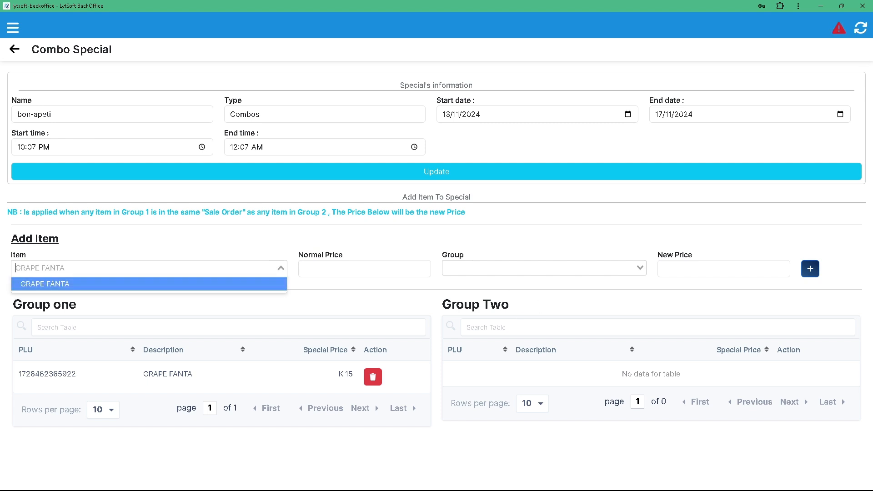
{"action": "type", "text": "bur"}
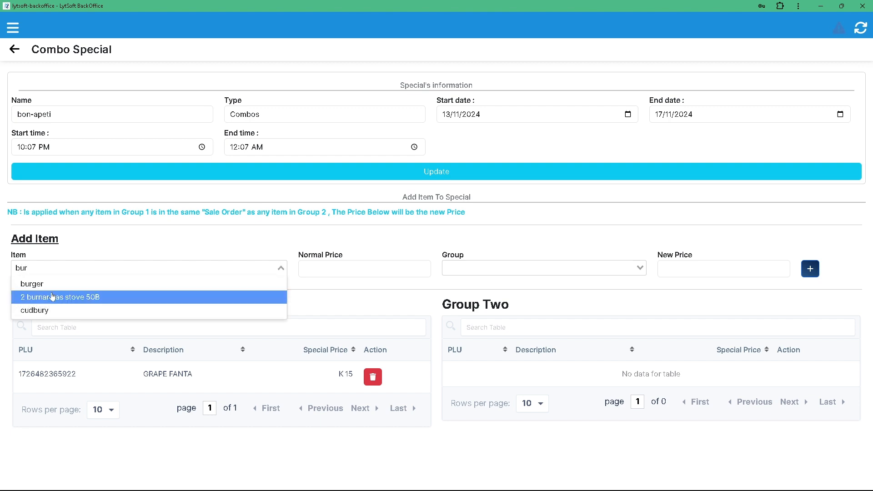
{"action": "left_click", "coordinate": [54, 283]}
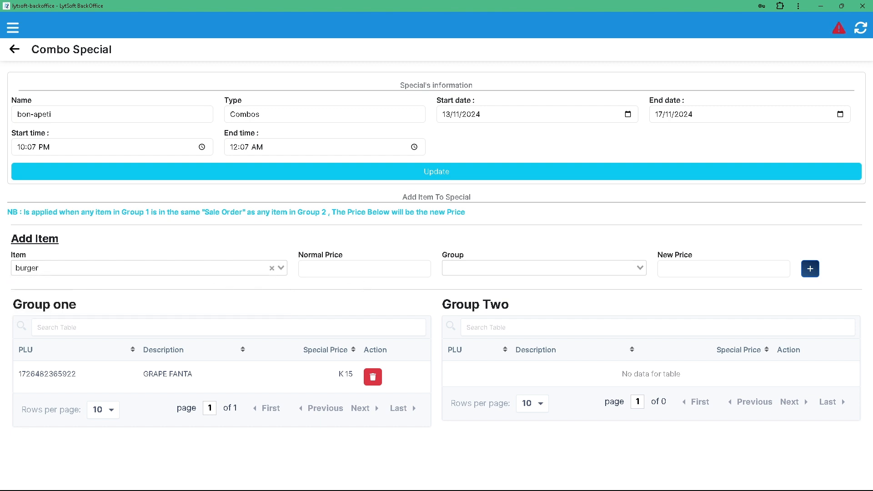
{"action": "left_click", "coordinate": [473, 271]}
{"action": "left_click", "coordinate": [492, 298]}
{"action": "left_click", "coordinate": [727, 268]}
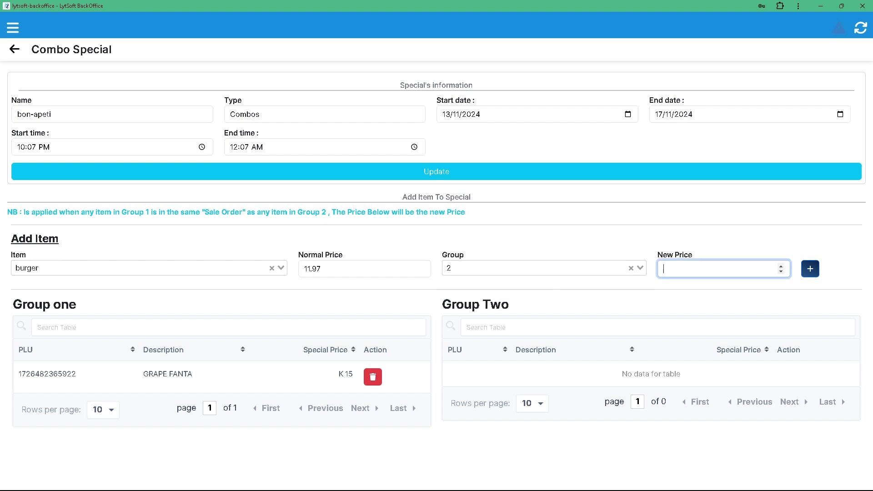
{"action": "type", "text": "9.5"}
{"action": "left_click", "coordinate": [810, 270]}
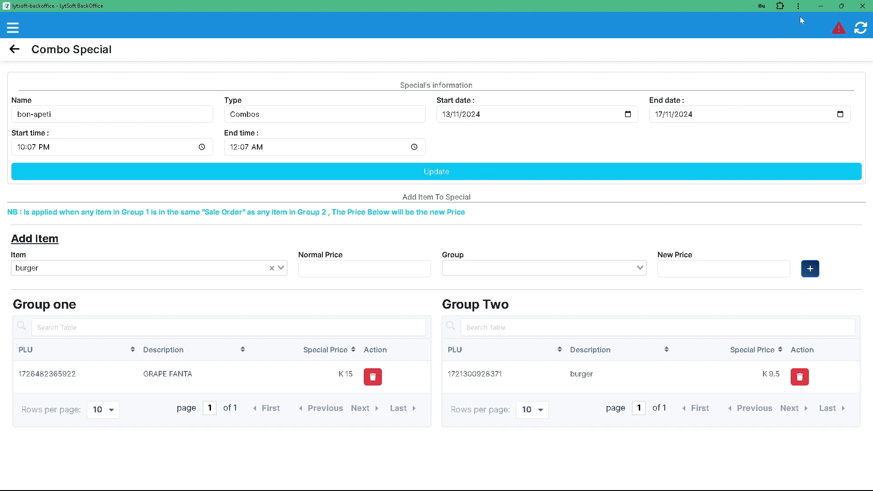
{"action": "left_click", "coordinate": [818, 8]}
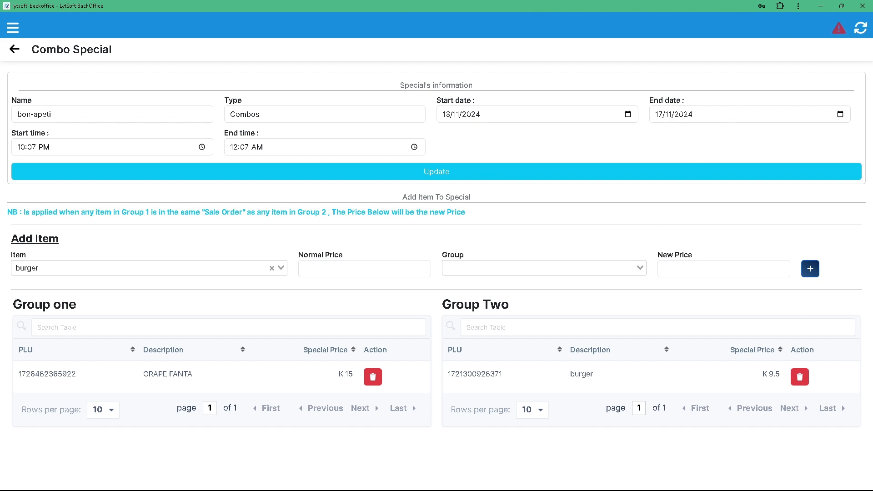
{"action": "left_click", "coordinate": [14, 48]}
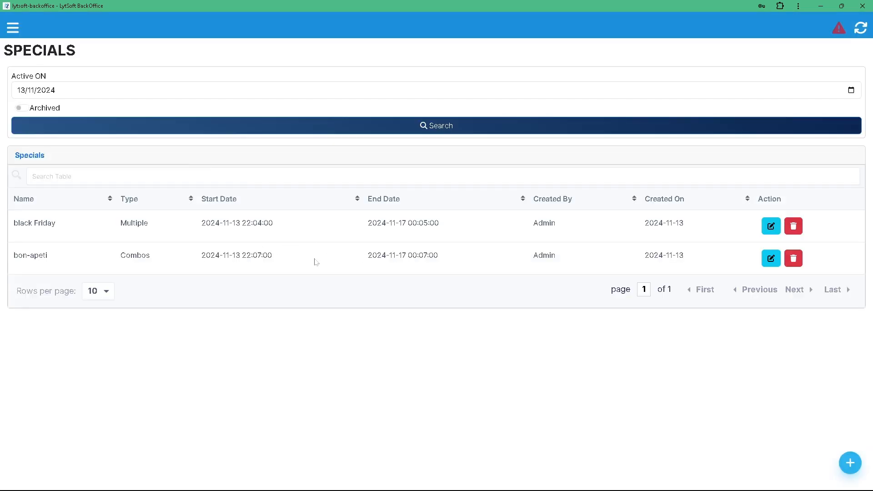
Switch to RetailPOS and refresh its data.
{"action": "mouse_move", "coordinate": [691, 490]}
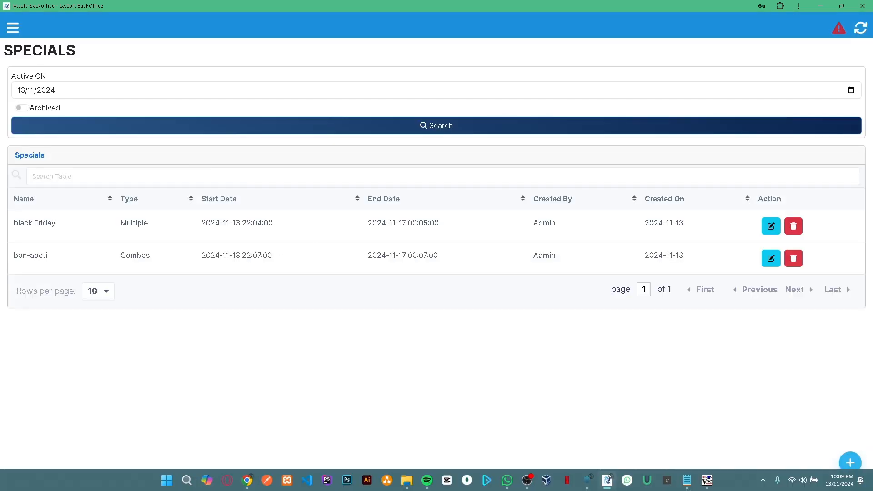
{"action": "left_click", "coordinate": [589, 482]}
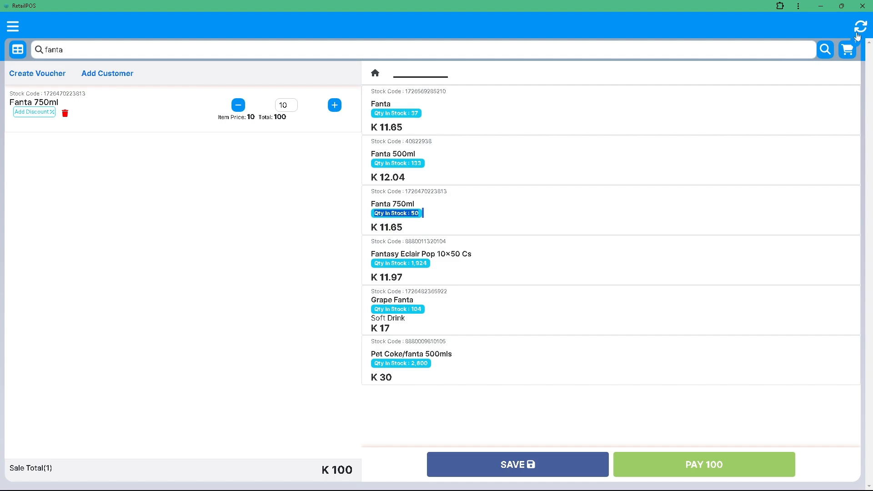
{"action": "left_click", "coordinate": [857, 34]}
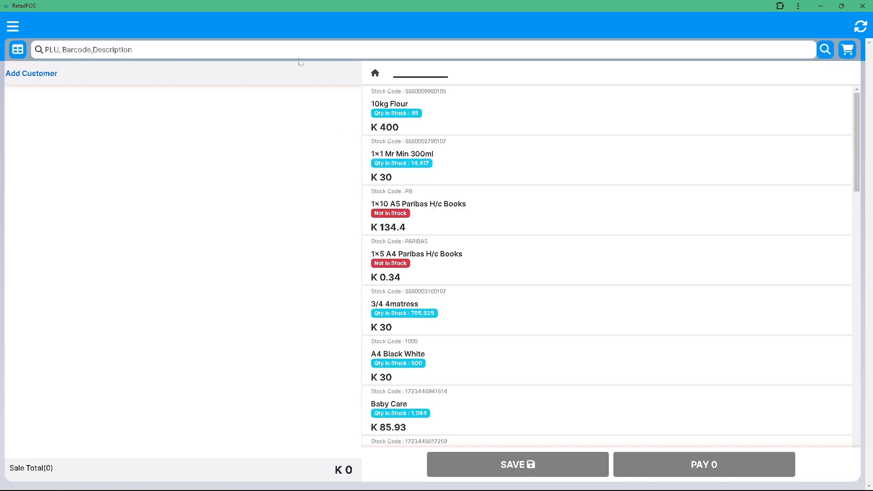
Search the products for "gra" and add one Grape Fanta to the sale.
{"action": "left_click", "coordinate": [299, 51]}
{"action": "type", "text": "gra"}
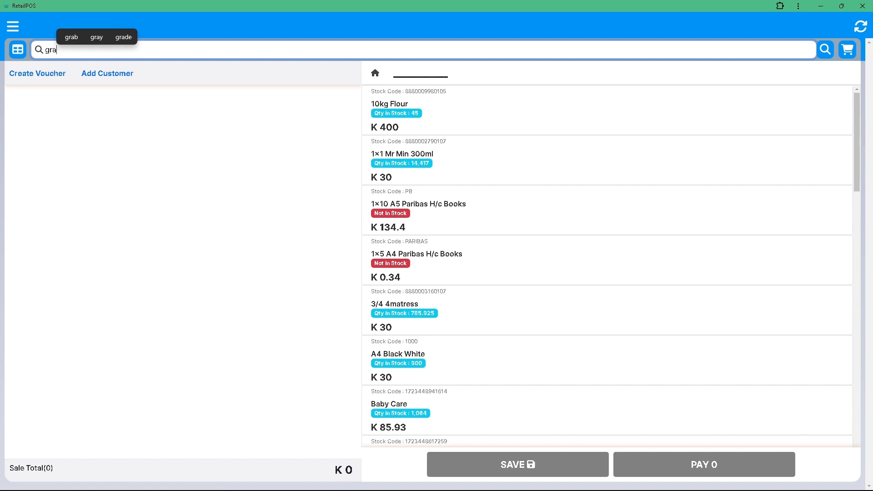
{"action": "key", "text": "Return"}
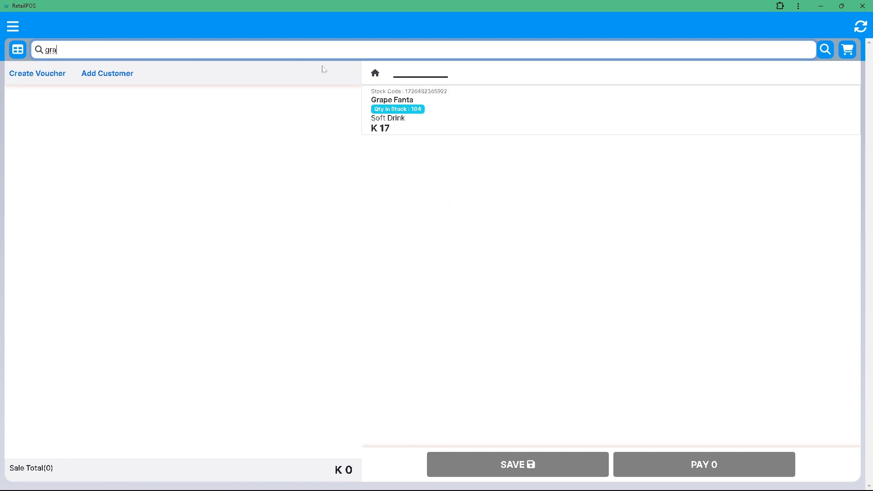
{"action": "left_click", "coordinate": [446, 111]}
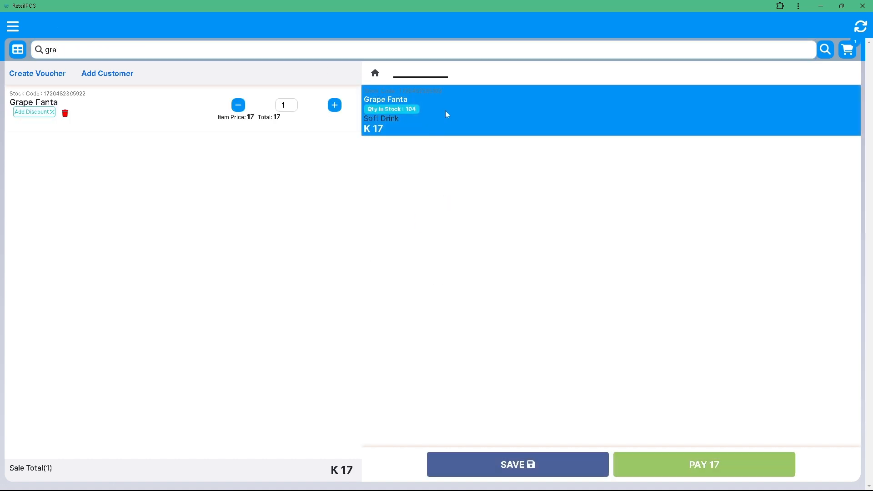
Search the products for "burg" and add one Burger to the sale.
{"action": "double_click", "coordinate": [252, 52]}
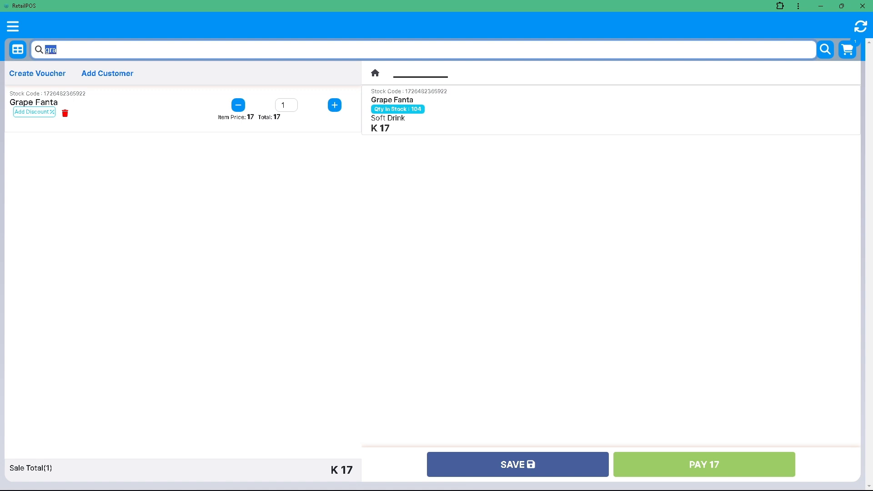
{"action": "type", "text": "bur"}
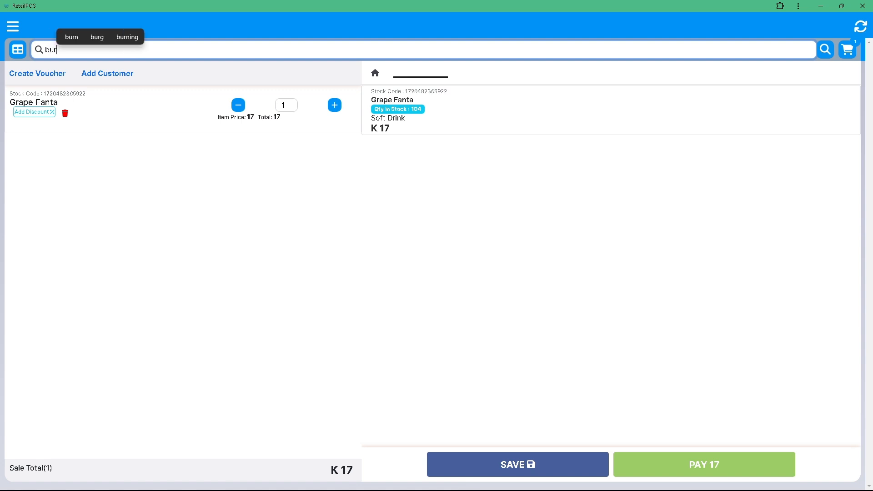
{"action": "type", "text": "g"}
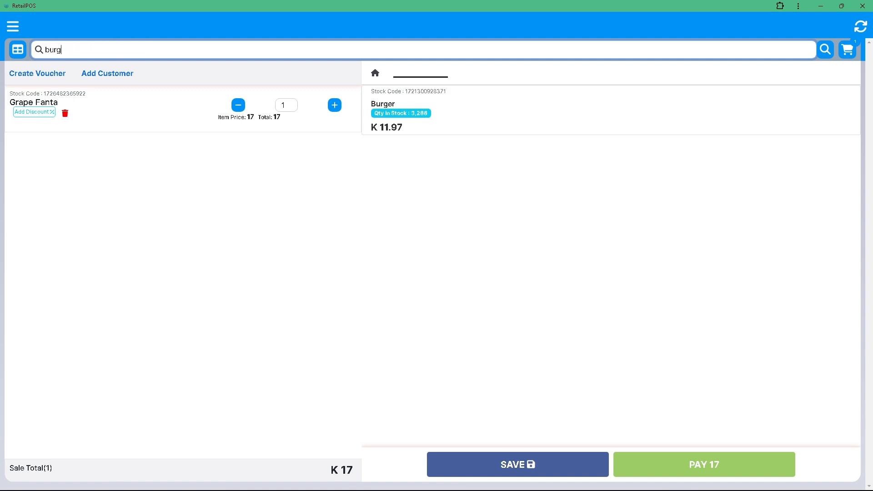
{"action": "left_click", "coordinate": [457, 114]}
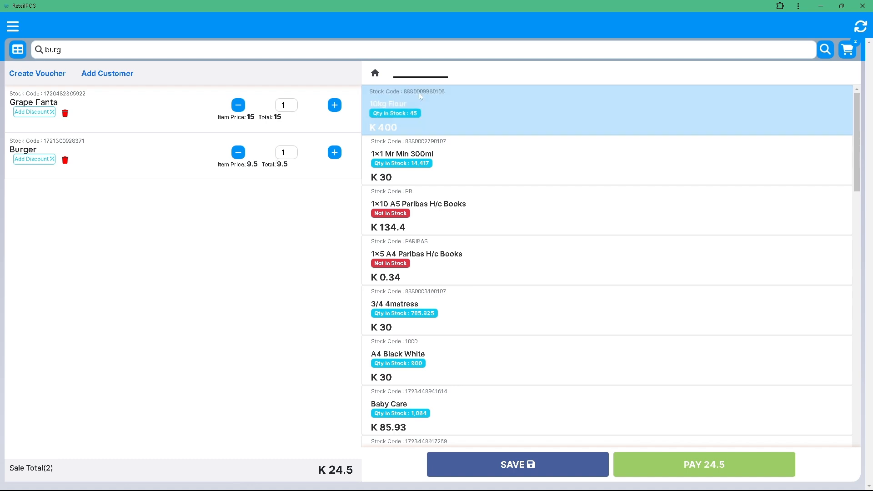
Switch to LytSoft BackOffice and start a new special of type Discount named "black Friday sales".
{"action": "left_click", "coordinate": [821, 7]}
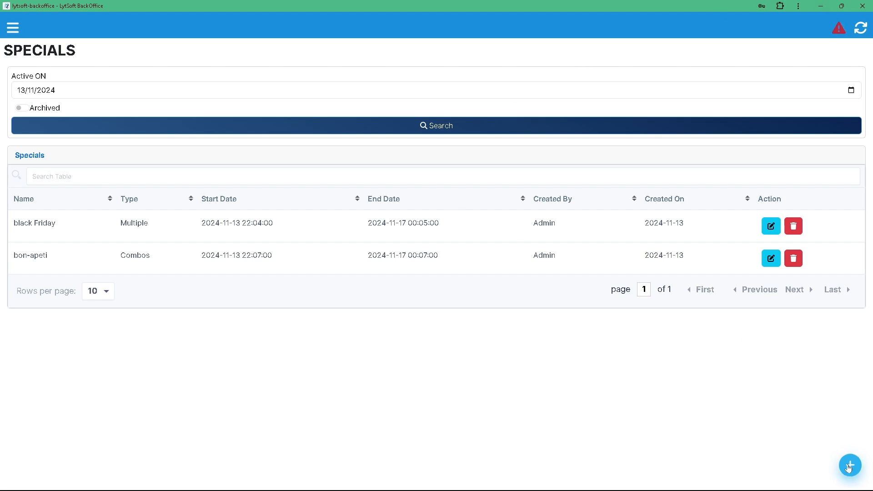
{"action": "left_click", "coordinate": [849, 466]}
{"action": "left_click", "coordinate": [273, 114]}
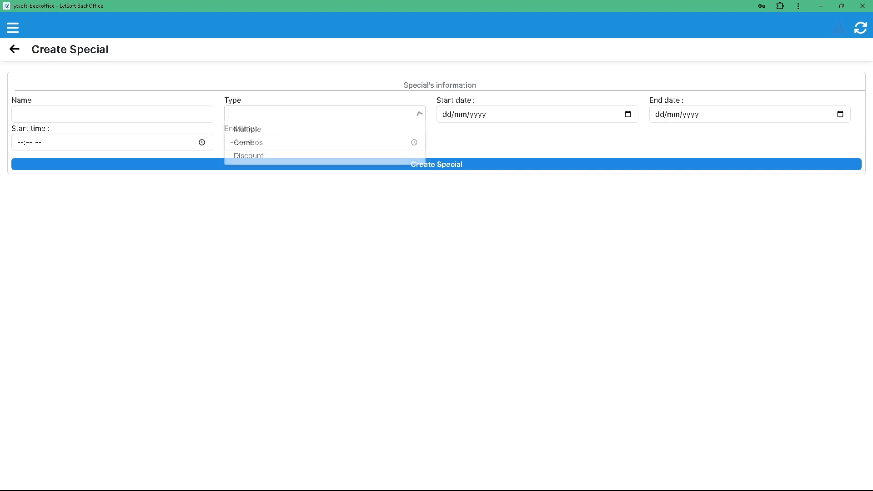
{"action": "left_click", "coordinate": [251, 157]}
{"action": "left_click", "coordinate": [66, 114]}
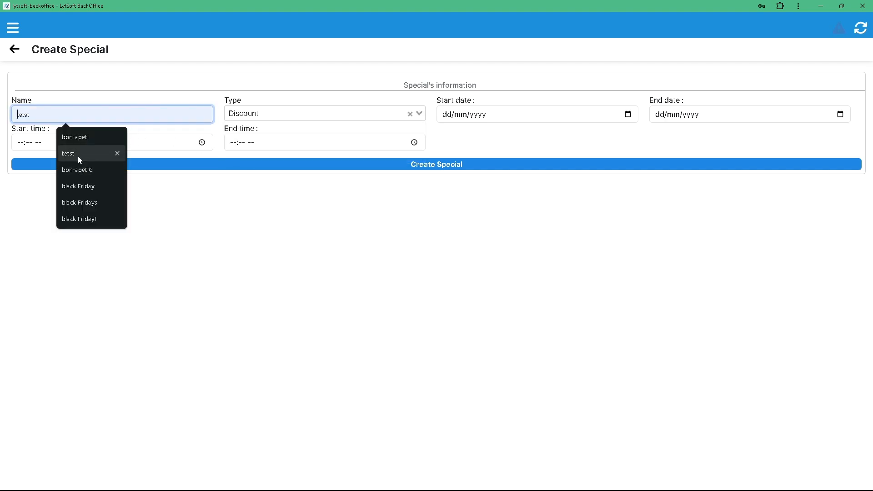
{"action": "left_click", "coordinate": [83, 202]}
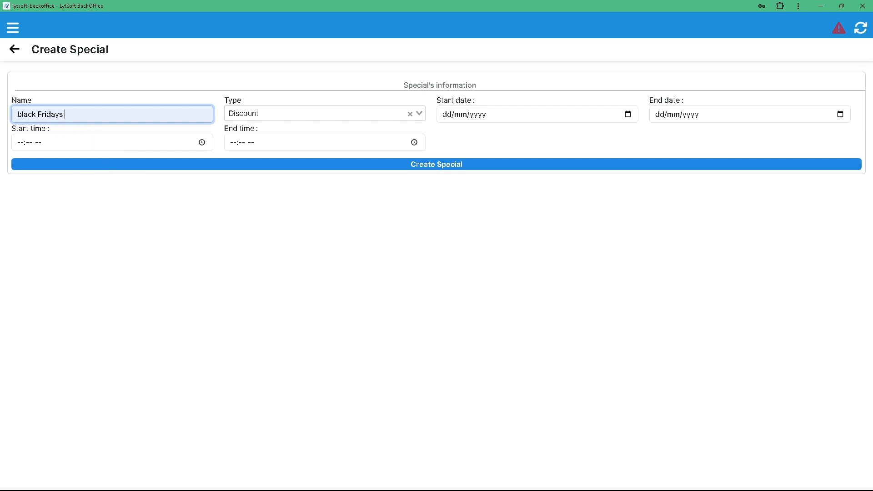
{"action": "key", "text": "BackSpace"}
{"action": "key", "text": "BackSpace"}
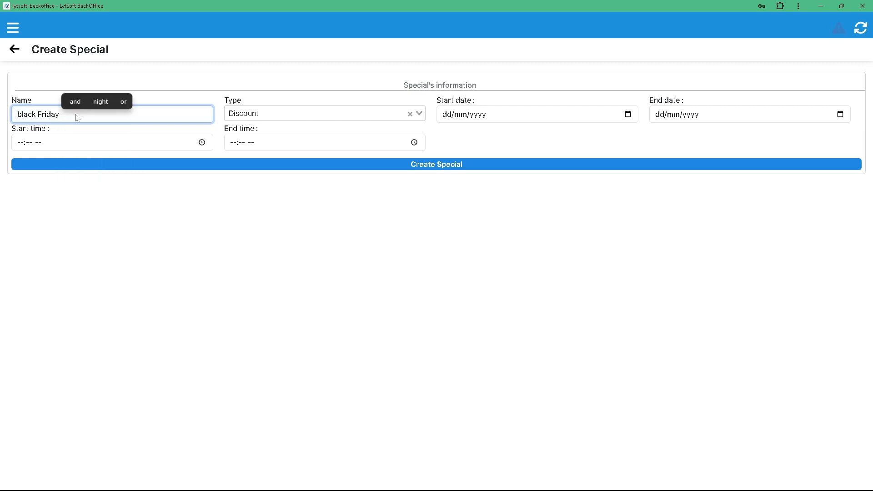
{"action": "type", "text": "sales"}
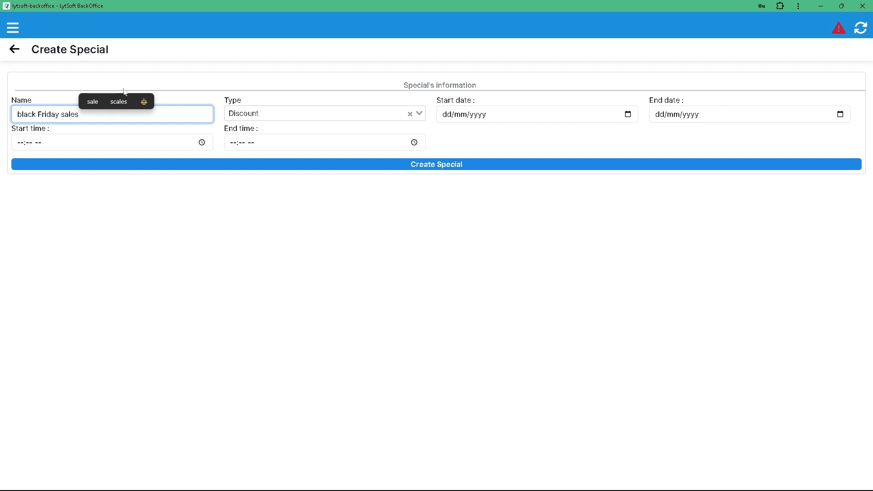
Set the special to run from 13/11/2024 to 16/11/2024 with start and end times of 10:10 PM, and create it.
{"action": "left_click", "coordinate": [630, 116]}
{"action": "left_click", "coordinate": [474, 188]}
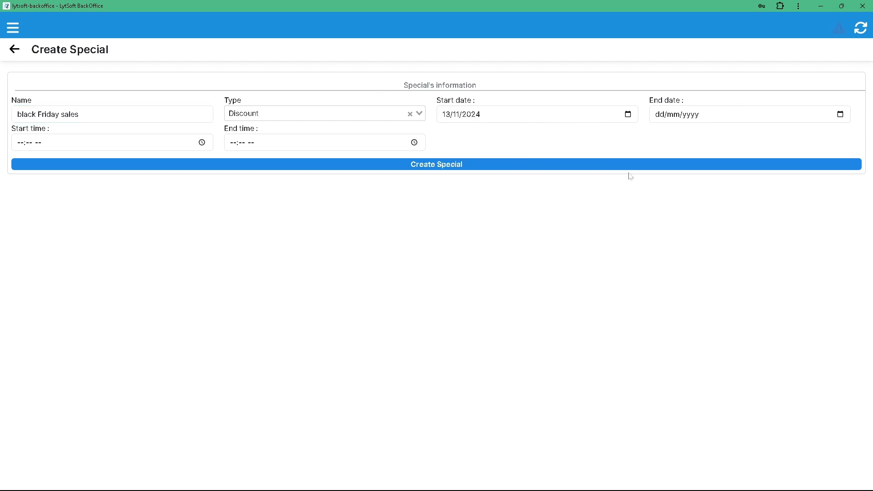
{"action": "left_click", "coordinate": [841, 115]}
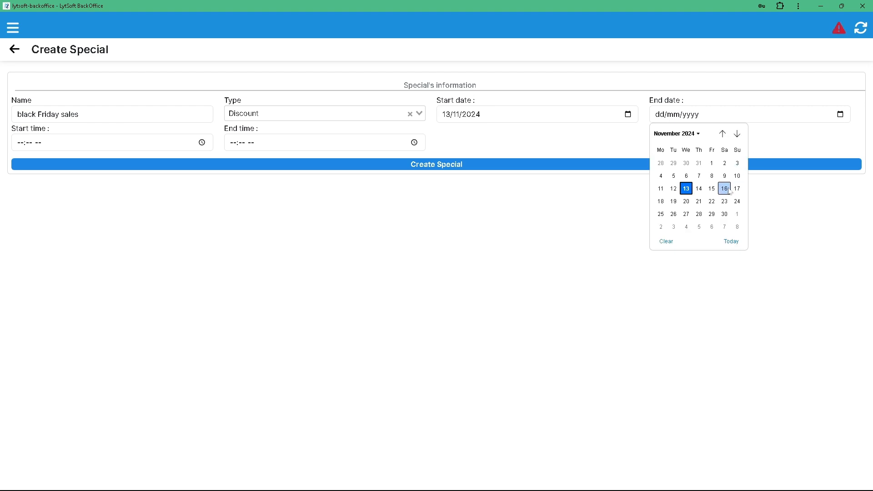
{"action": "left_click", "coordinate": [725, 188]}
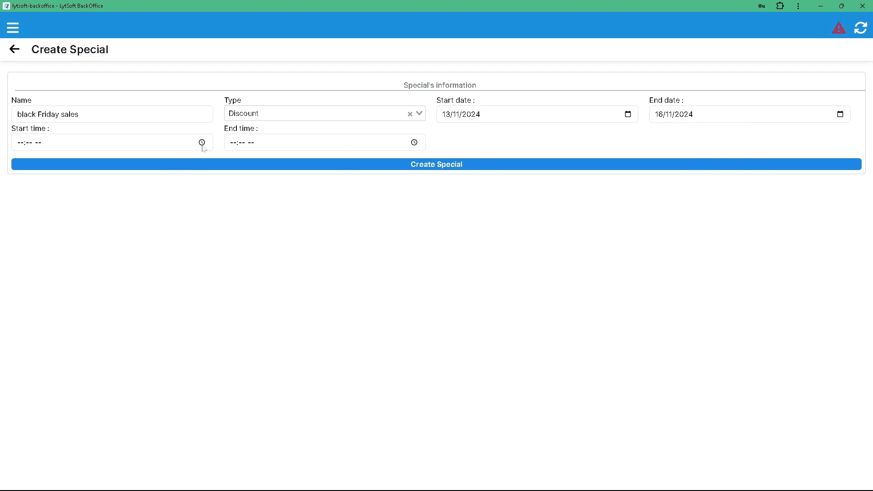
{"action": "left_click", "coordinate": [202, 144]}
{"action": "left_click", "coordinate": [25, 162]}
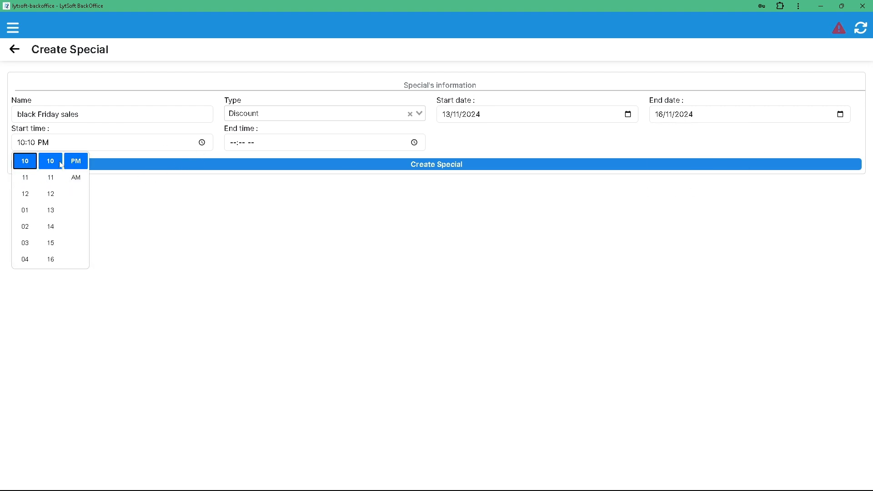
{"action": "left_click", "coordinate": [415, 143]}
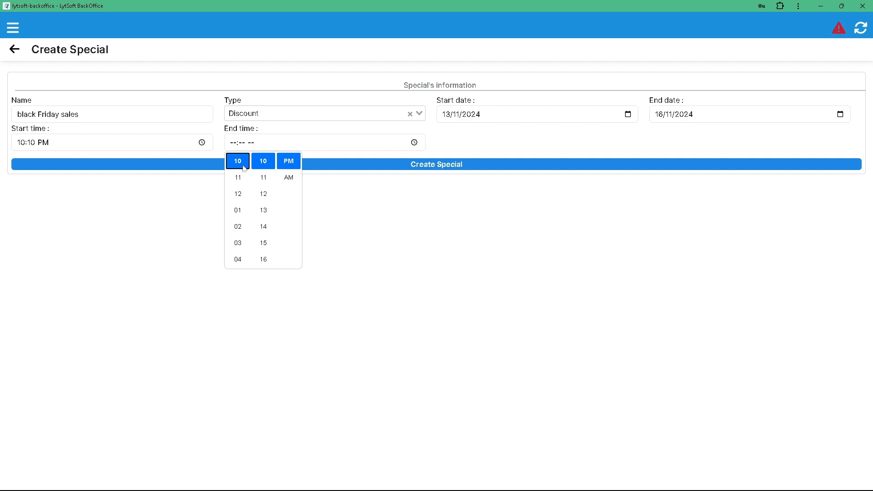
{"action": "left_click", "coordinate": [245, 164]}
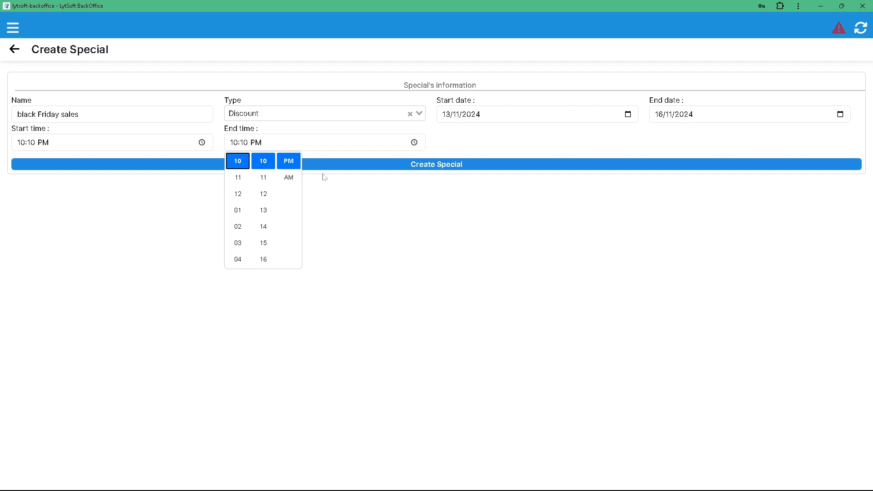
{"action": "left_click", "coordinate": [436, 169]}
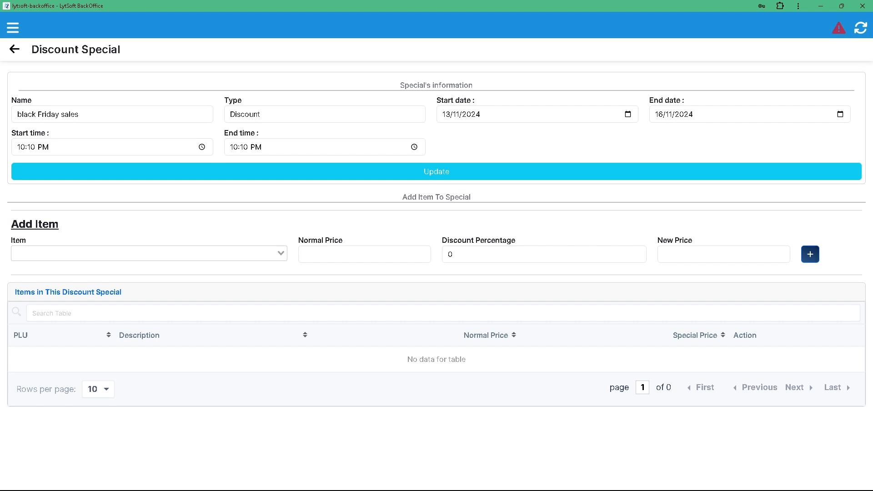
Add 1X1 FRUITOP 1.5 Litar to the discount special, trying a 10% discount before setting the new price to 20.
{"action": "left_click", "coordinate": [143, 253]}
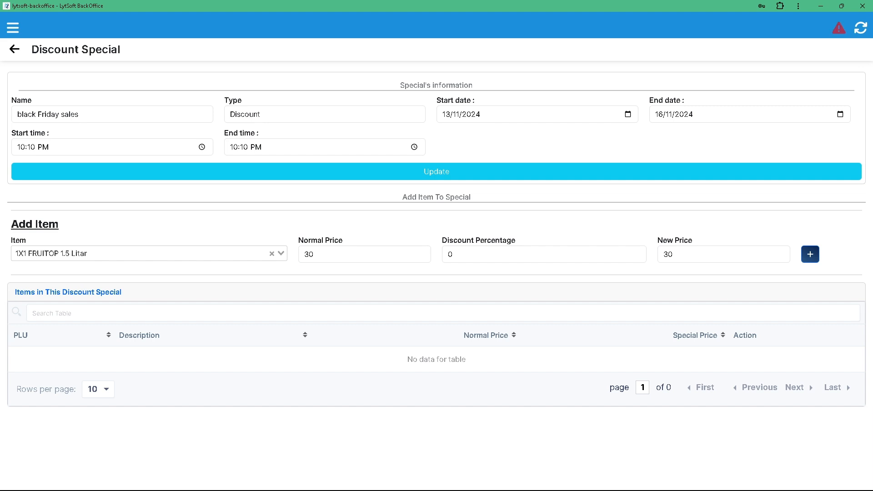
{"action": "double_click", "coordinate": [451, 254]}
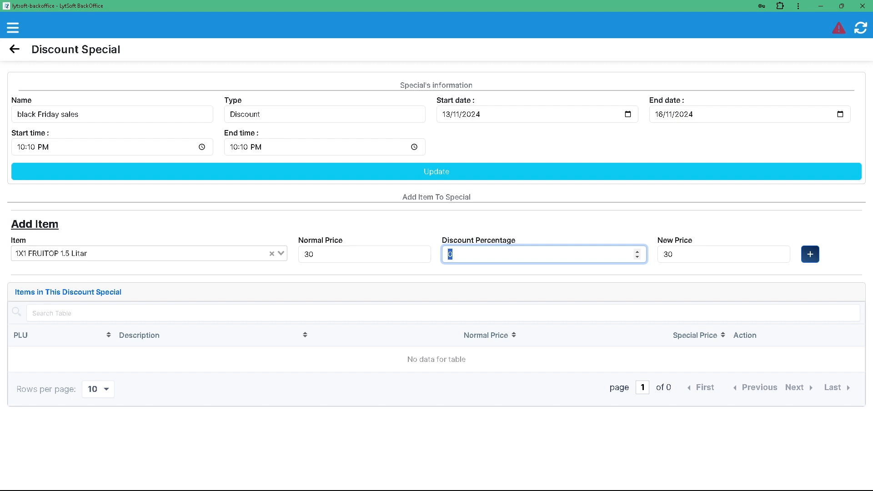
{"action": "type", "text": "10"}
{"action": "key", "text": "Tab"}
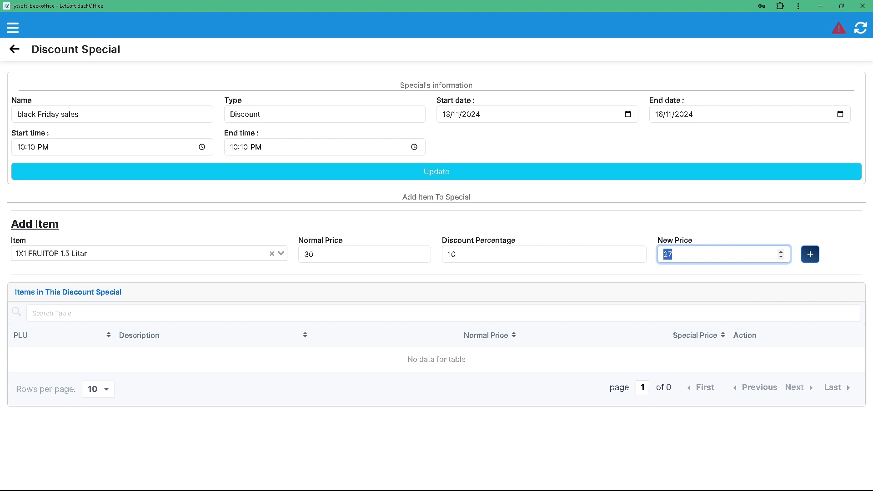
{"action": "type", "text": "20"}
{"action": "left_click", "coordinate": [811, 256]}
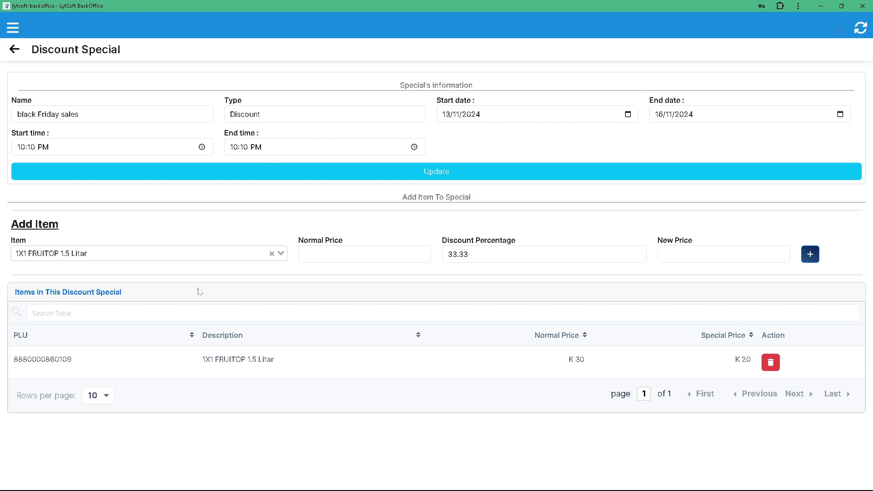
Copy the PLU of the item in the discount special and return to the specials list.
{"action": "double_click", "coordinate": [42, 359]}
{"action": "key", "text": "ctrl+c"}
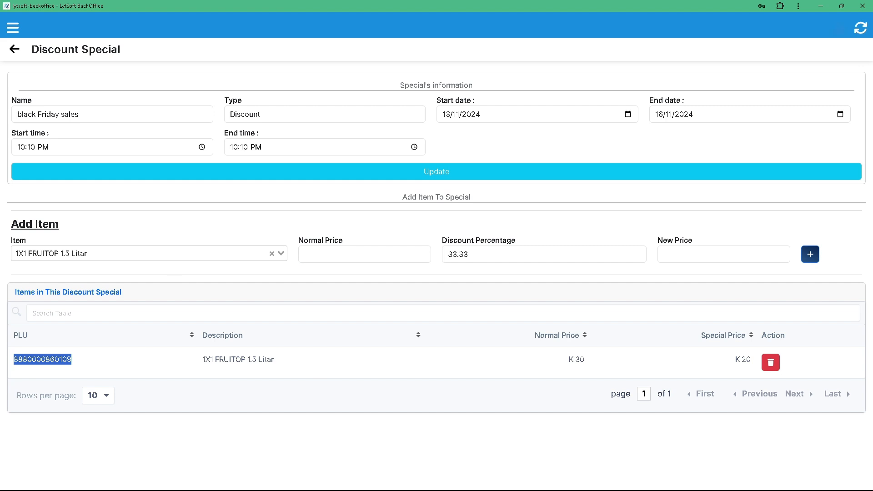
{"action": "left_click", "coordinate": [14, 49]}
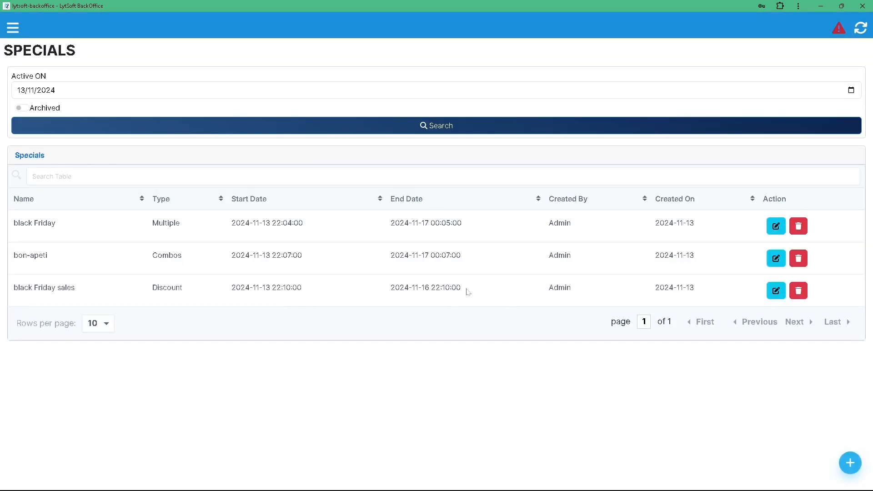
Switch to RetailPOS and refresh its data to load the discount special.
{"action": "mouse_move", "coordinate": [676, 487]}
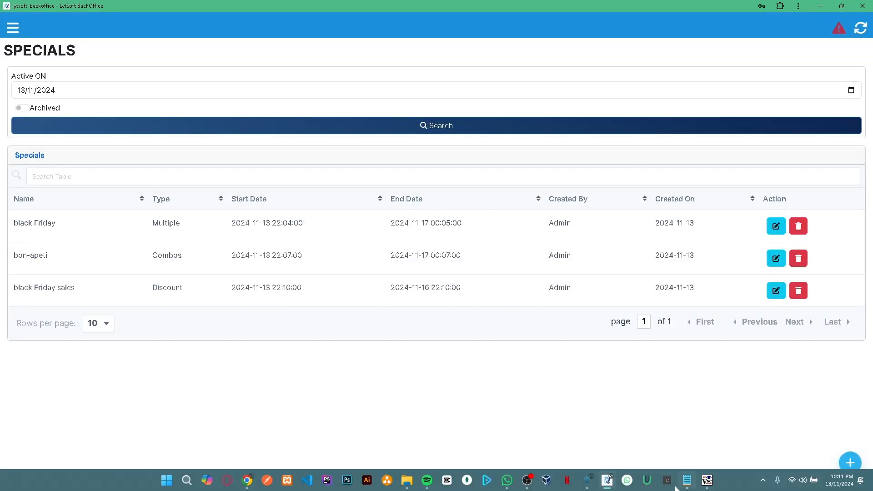
{"action": "left_click", "coordinate": [587, 480]}
{"action": "left_click", "coordinate": [859, 27]}
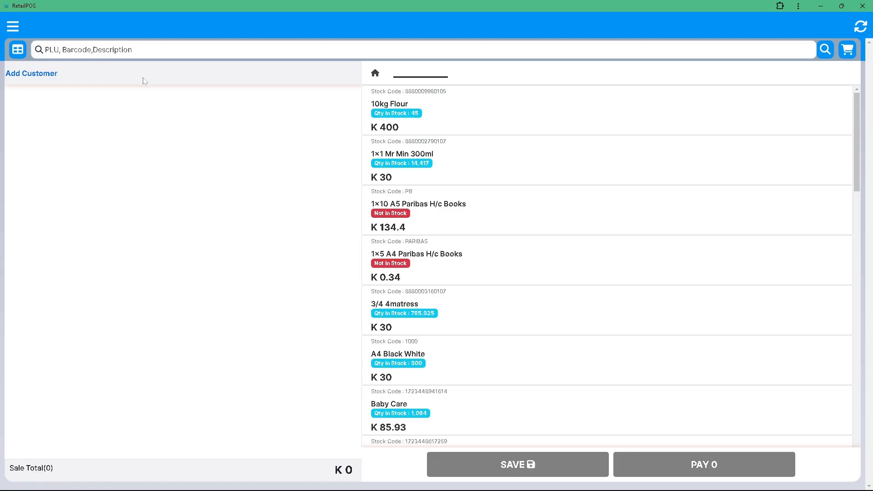
Add one 1x1 Fruitop 1.5 Litar to the sale by its copied PLU to check its price, and return to LytSoft BackOffice.
{"action": "right_click", "coordinate": [146, 53]}
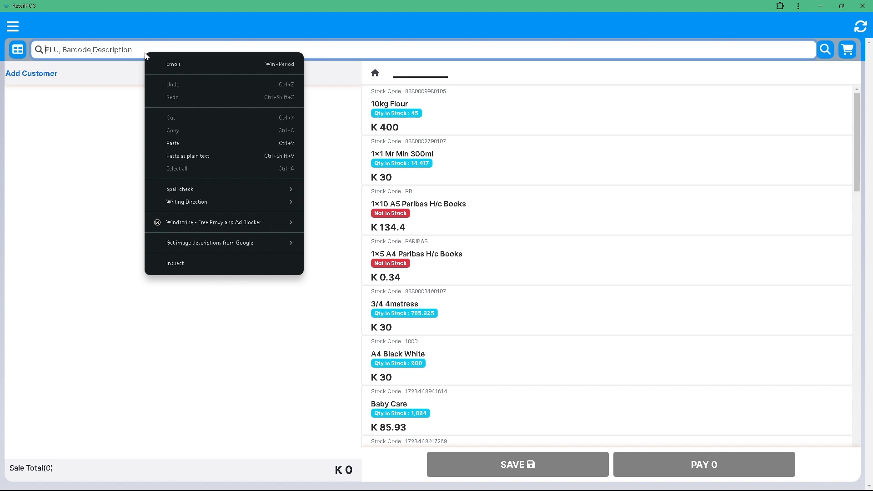
{"action": "left_click", "coordinate": [184, 142]}
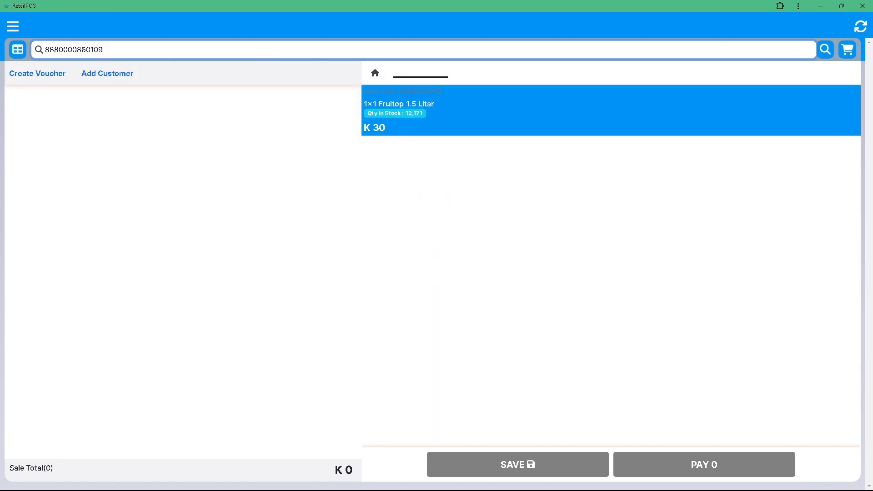
{"action": "left_click", "coordinate": [485, 117]}
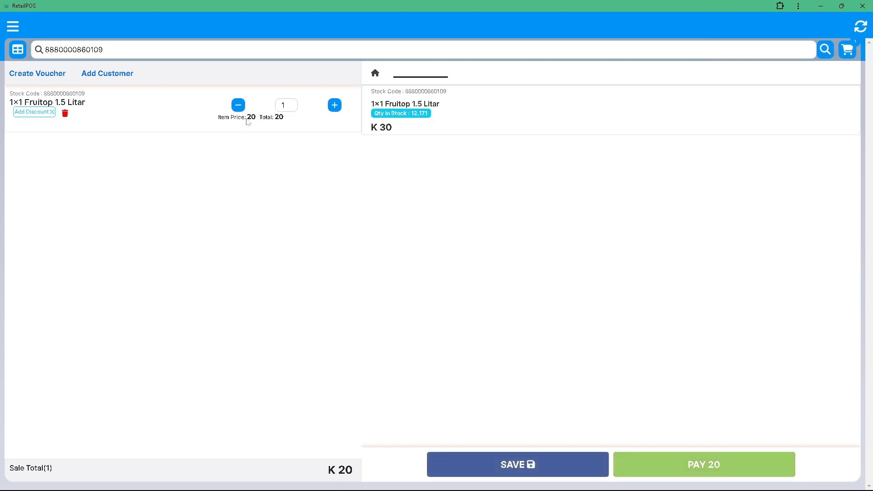
{"action": "left_click_drag", "start_coordinate": [246, 117], "coordinate": [277, 121]}
{"action": "left_click", "coordinate": [820, 6]}
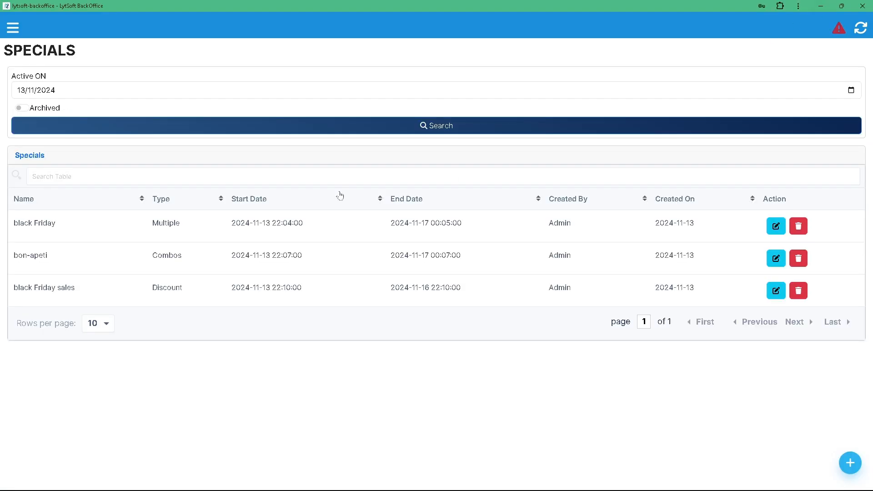